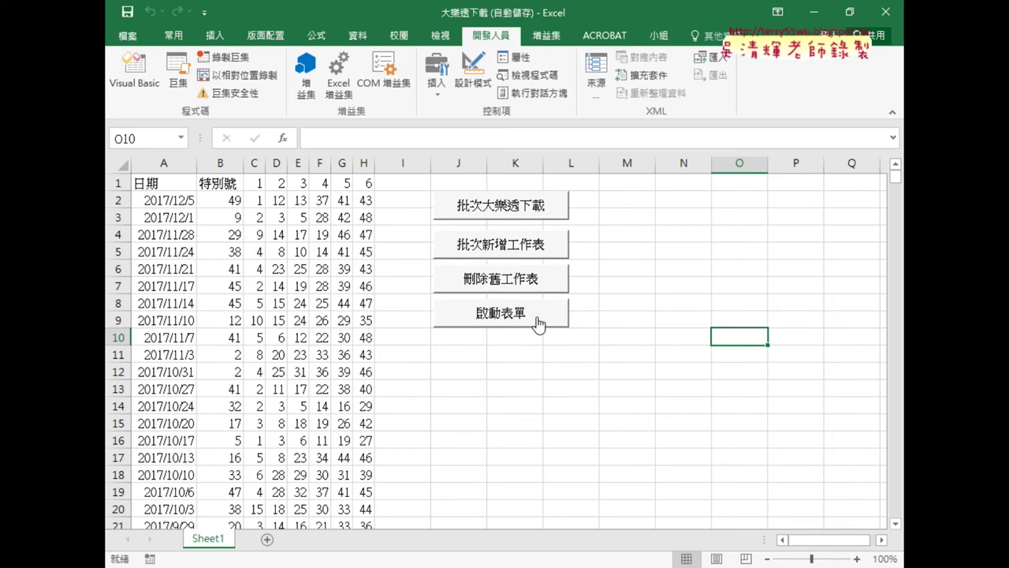
Run the 啟動表單 progress form to download lottery sheets 1–16, then switch to the VBA editor.
left_click(536, 319)
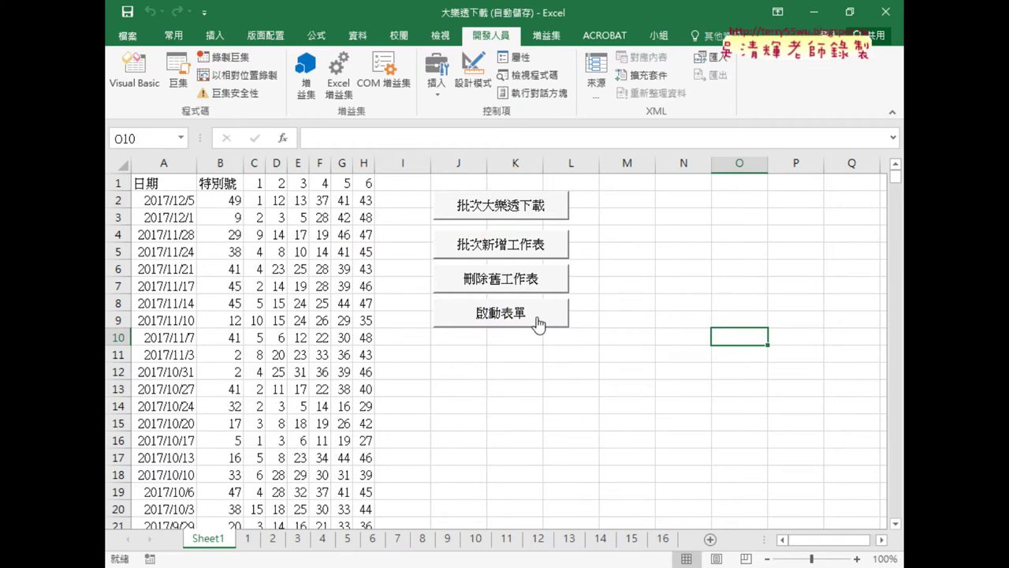
key("alt+F11")
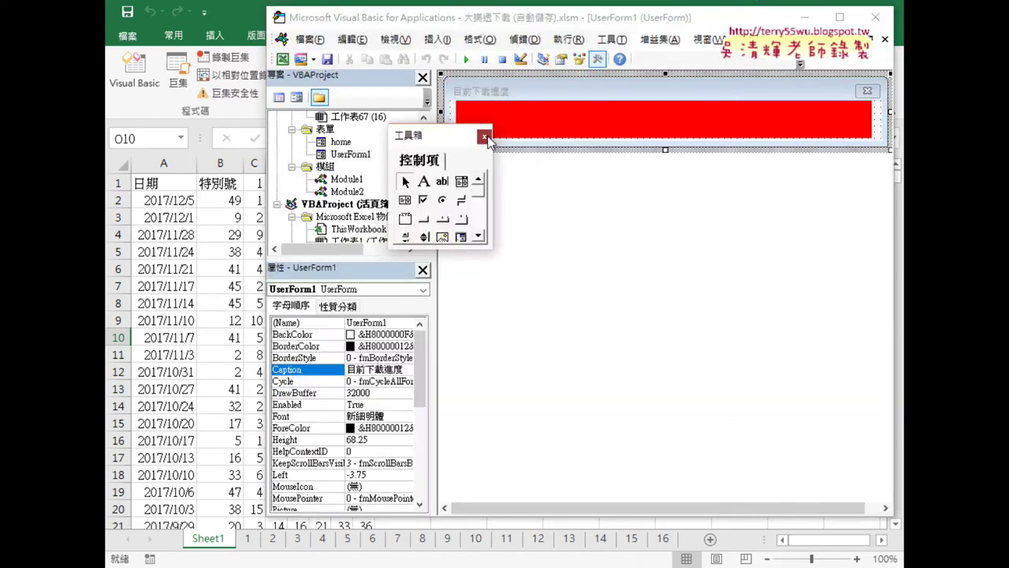
Insert a new blank UserForm into the project and name it home2.
right_click(324, 130)
mouse_move(376, 193)
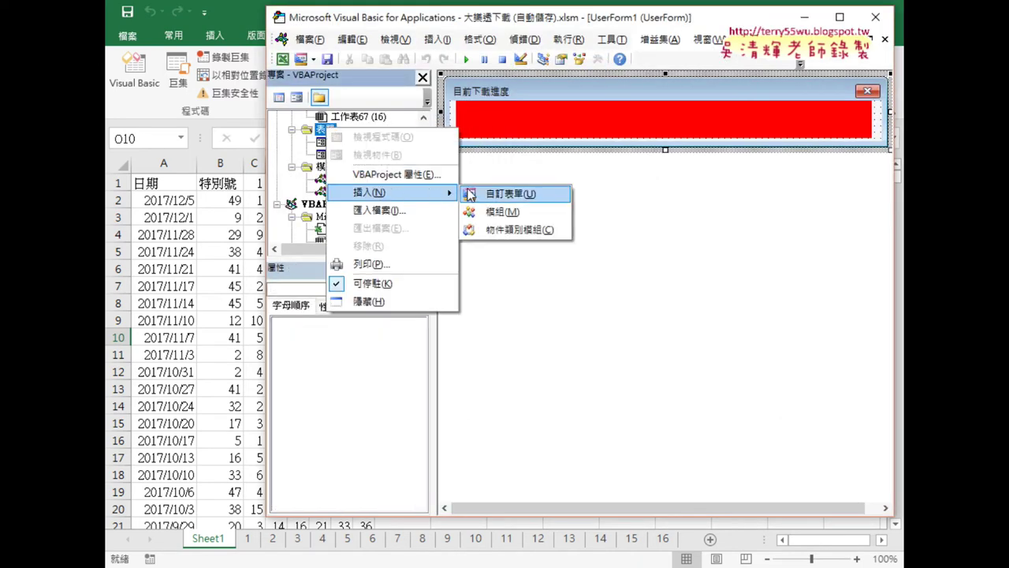
left_click(504, 192)
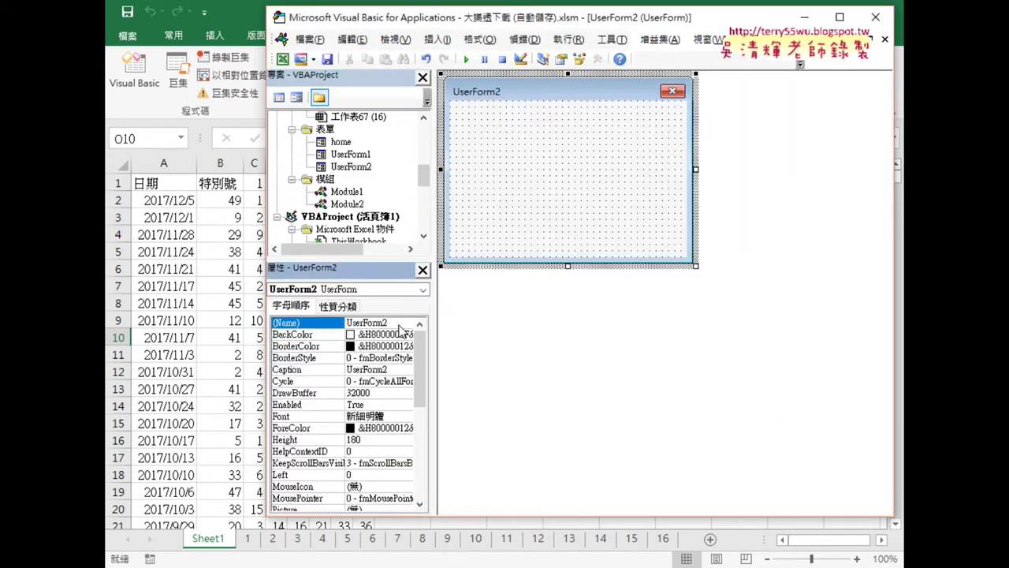
left_click(338, 323)
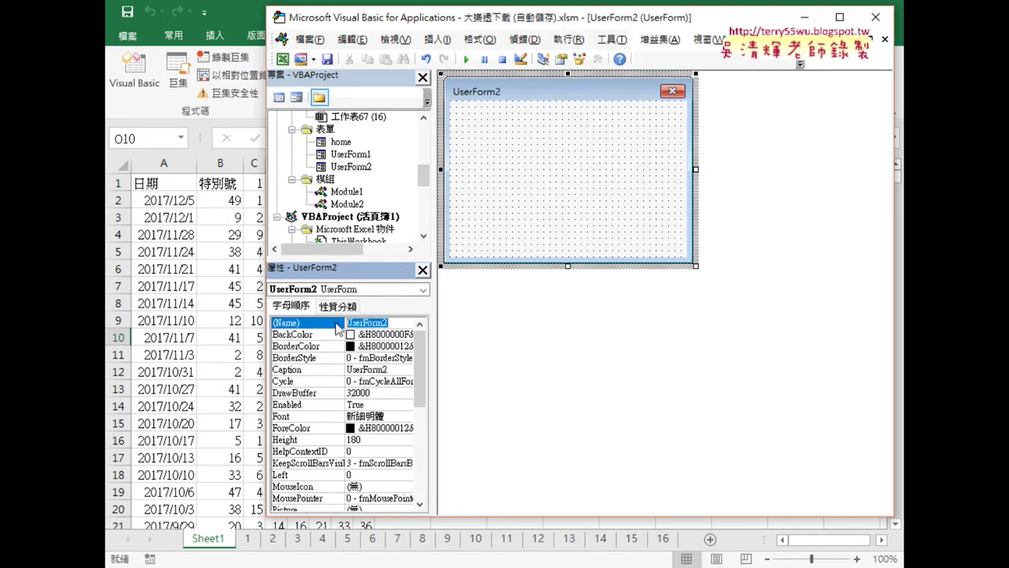
type("ㄏㄛ")
key("Escape")
type("N")
key("Return")
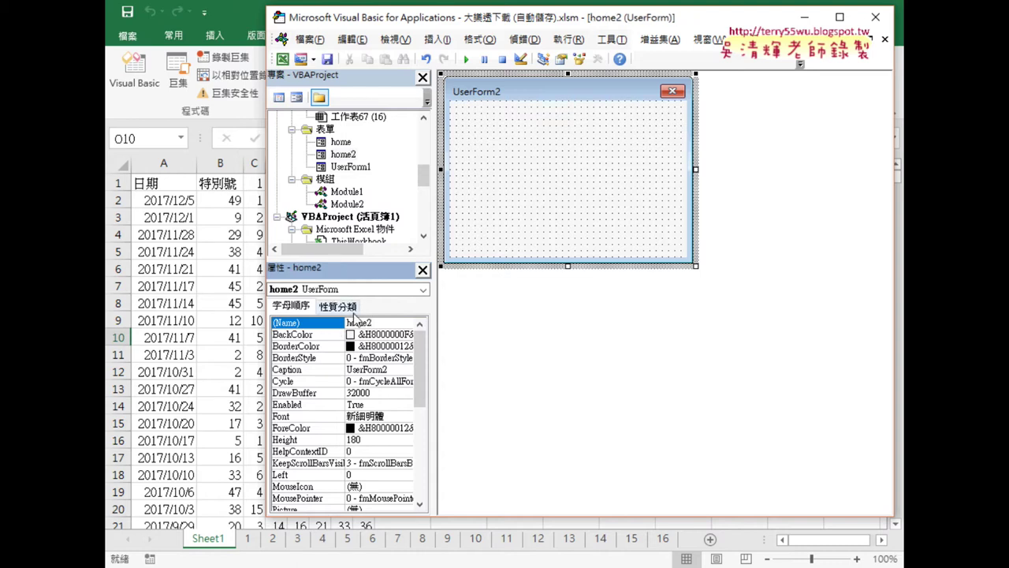
Caption the form 下載進度 and shorten its height to 72.75.
left_click(300, 370)
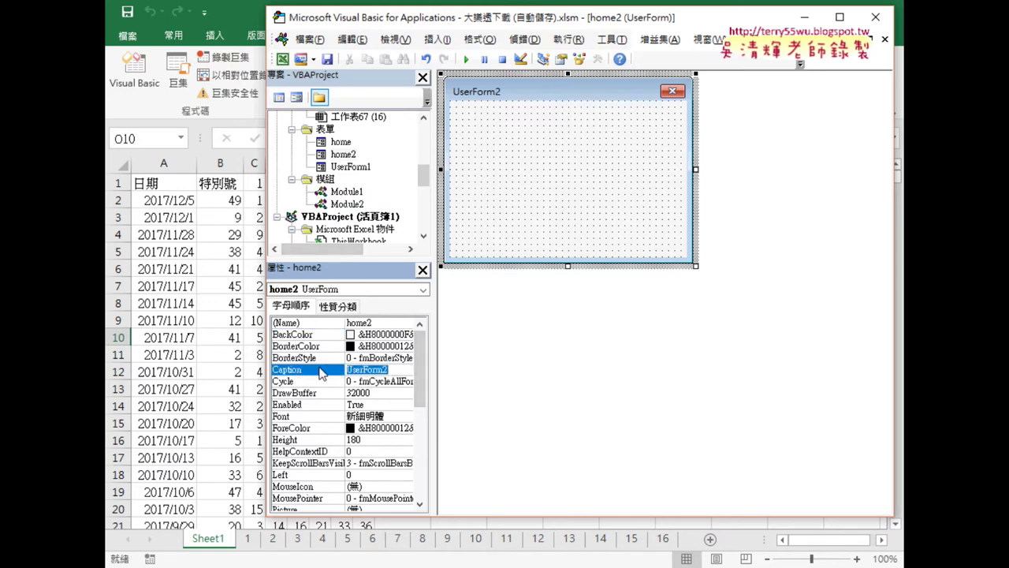
type("下載")
key("Return")
type("ㄐㄧㄣ")
type("4ㄌ")
type("4")
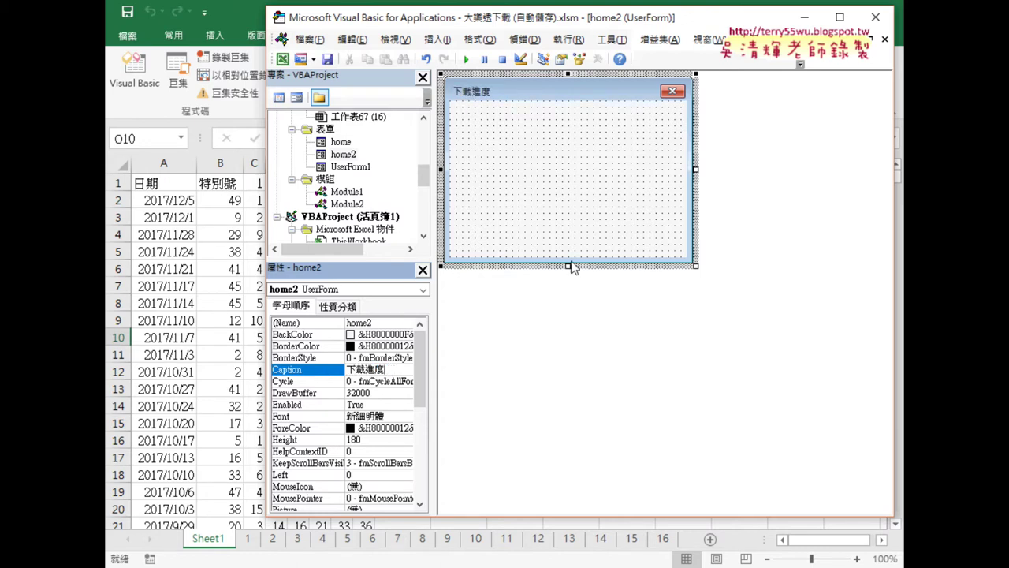
left_click_drag(568, 264, 572, 165)
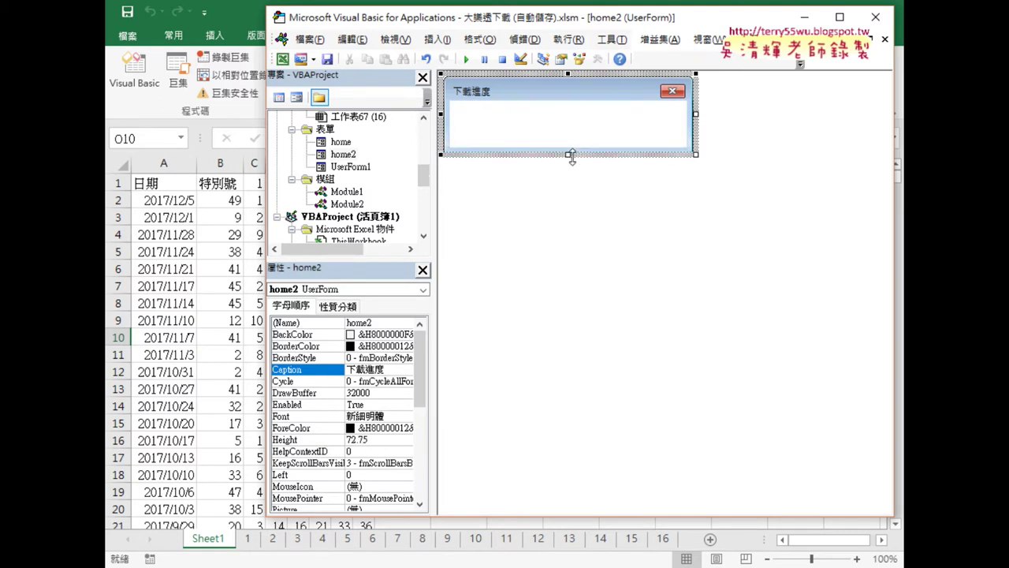
Widen the home2 form and enlarge the editor window.
left_click_drag(696, 119, 859, 120)
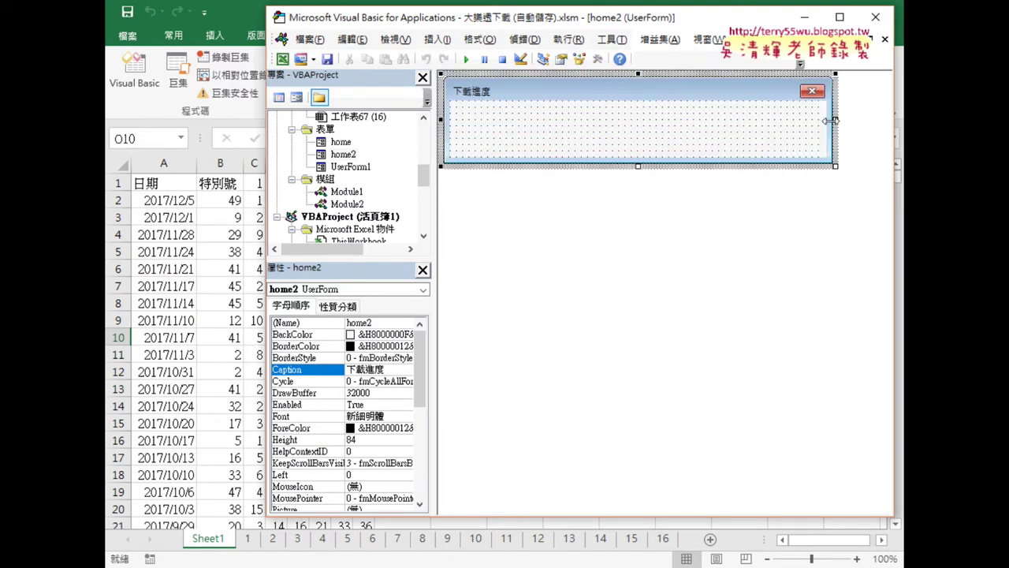
left_click_drag(573, 21, 482, 18)
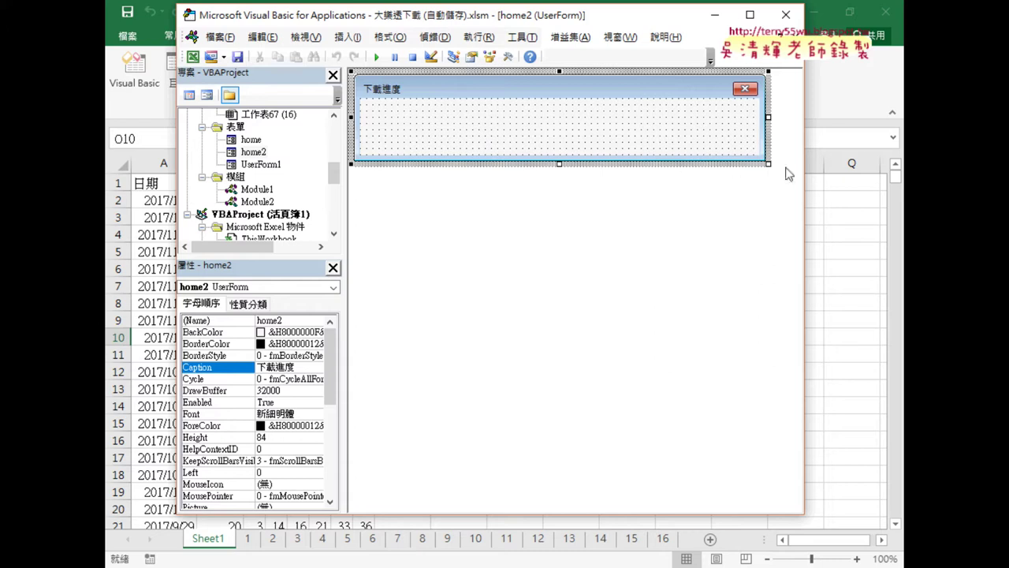
left_click_drag(804, 171, 853, 171)
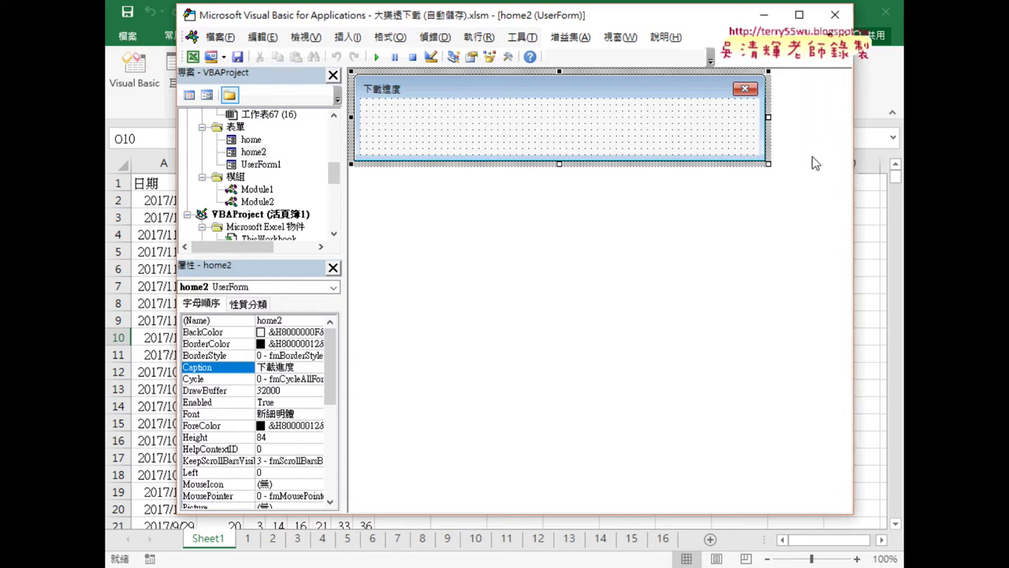
Bring up the Toolbox palette from the View menu and move it off the form.
left_click(510, 58)
left_click(510, 58)
left_click(510, 59)
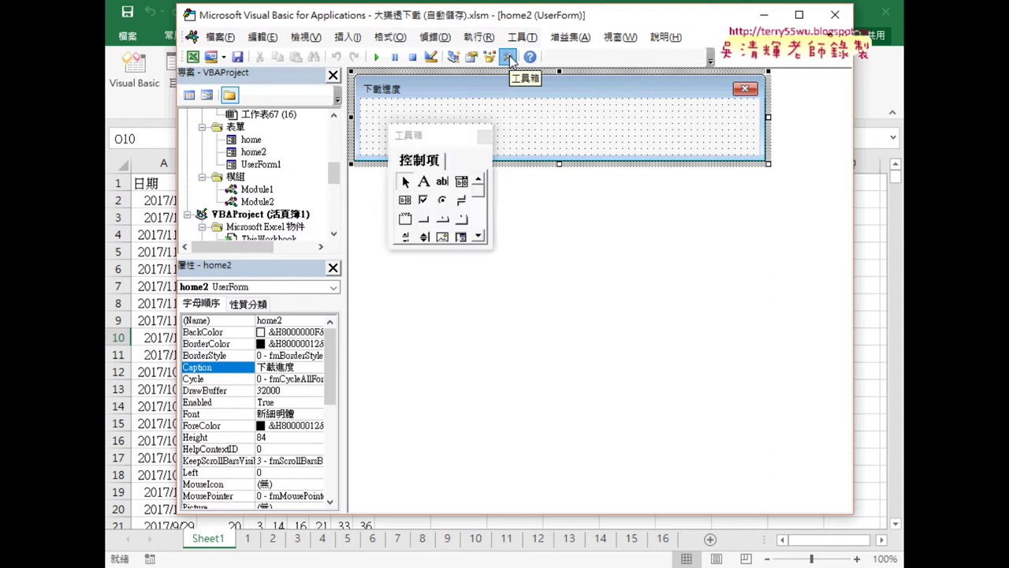
left_click(484, 136)
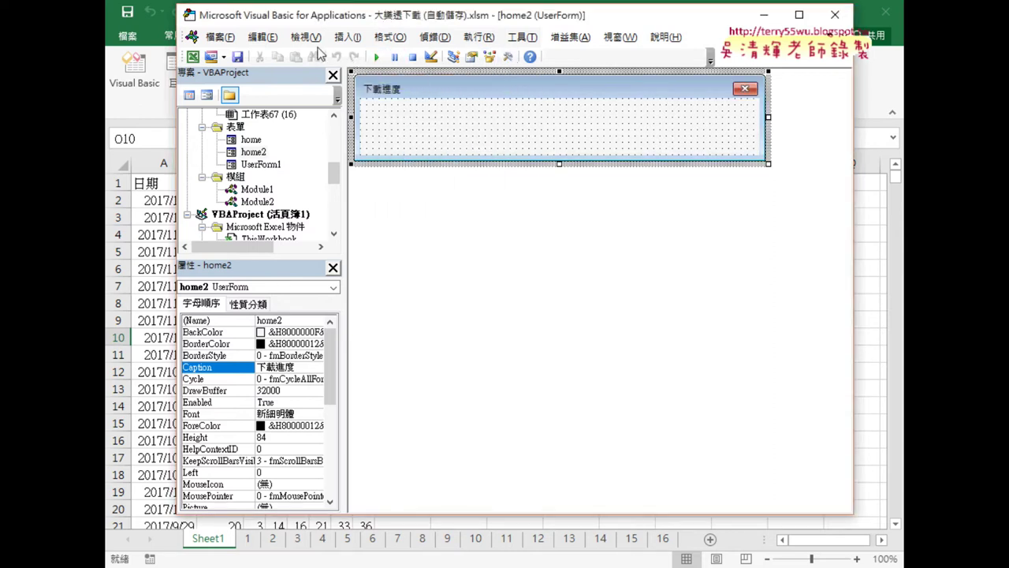
left_click(306, 37)
left_click(359, 259)
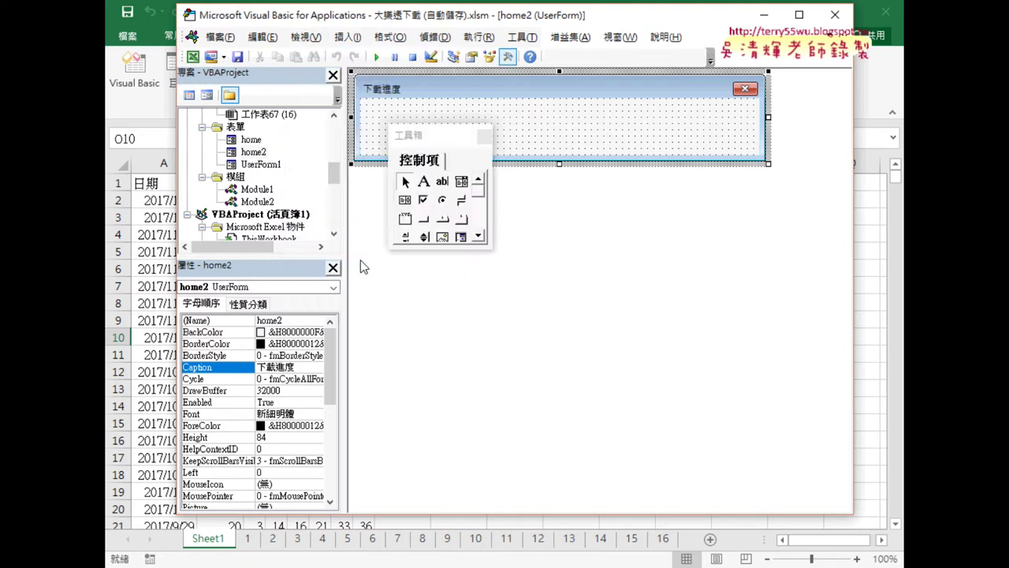
left_click_drag(438, 197, 562, 199)
Draw a label spanning the whole form, name it PB, and open the Google Docs guide.
left_click(548, 237)
left_click_drag(366, 99, 746, 149)
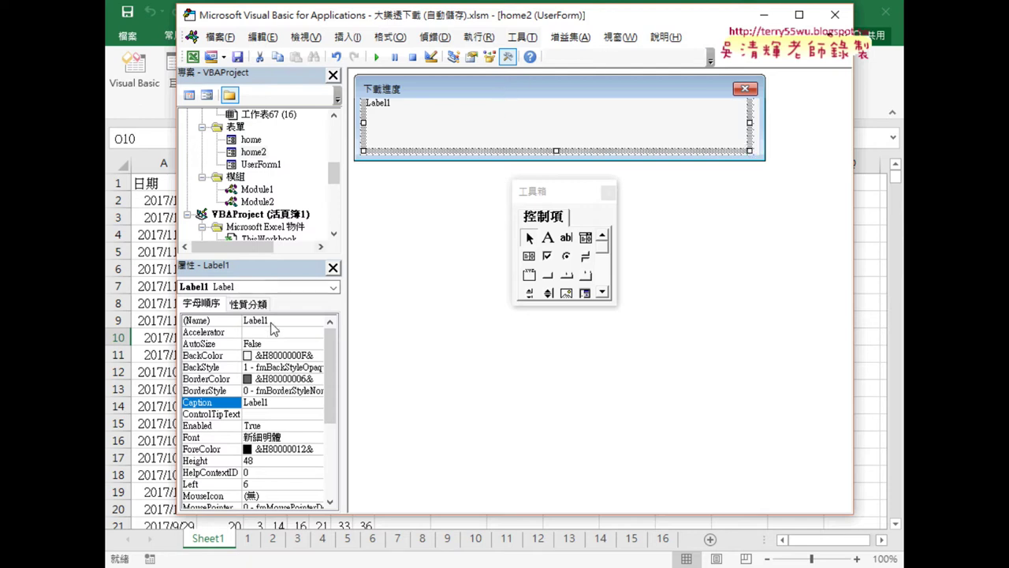
left_click(272, 322)
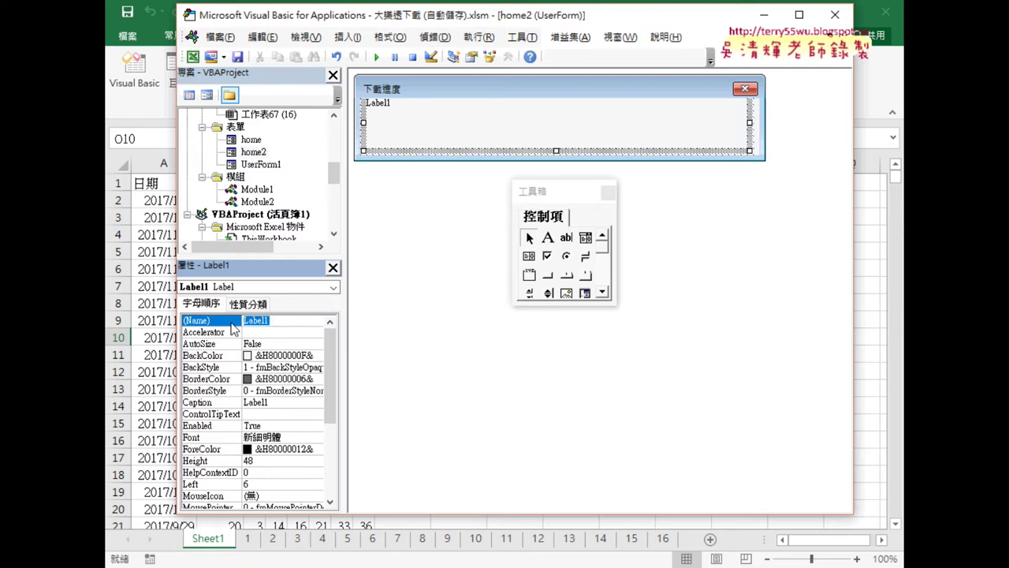
type("PB")
key("Return")
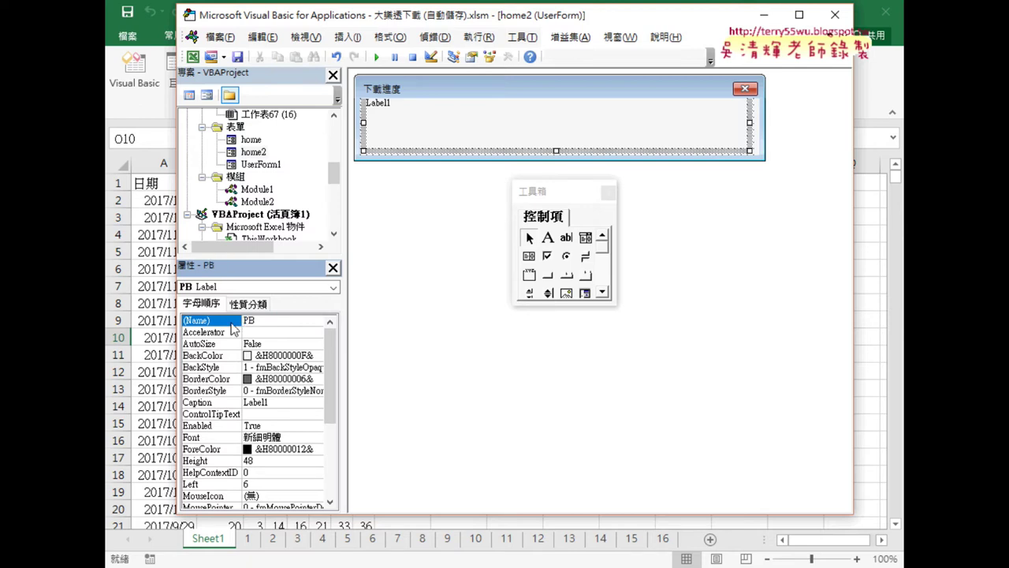
mouse_move(331, 554)
left_click(319, 532)
scroll(394, 308, "down", 5)
scroll(354, 292, "down", 5)
scroll(308, 273, "down", 2)
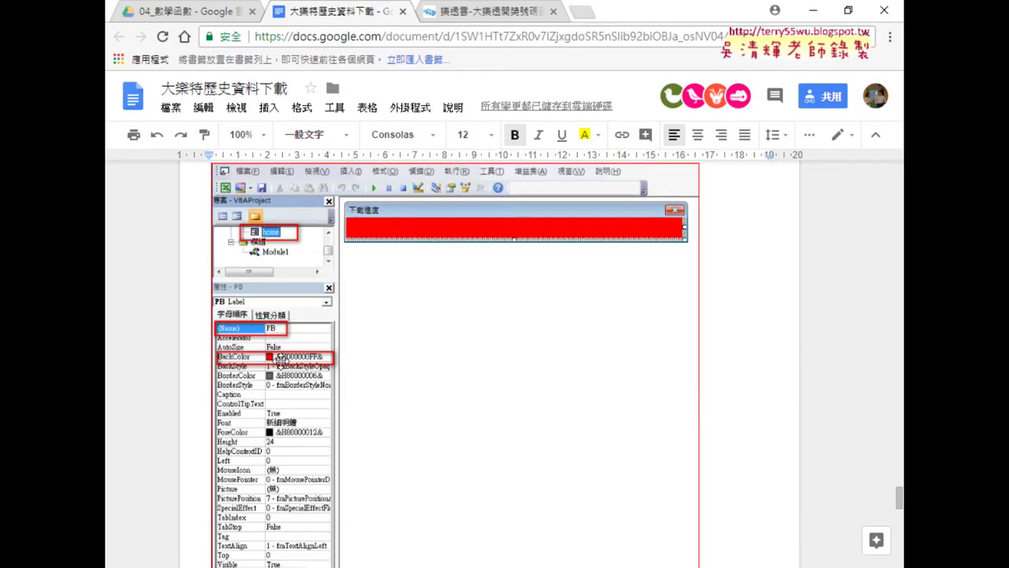
scroll(284, 361, "down", 1)
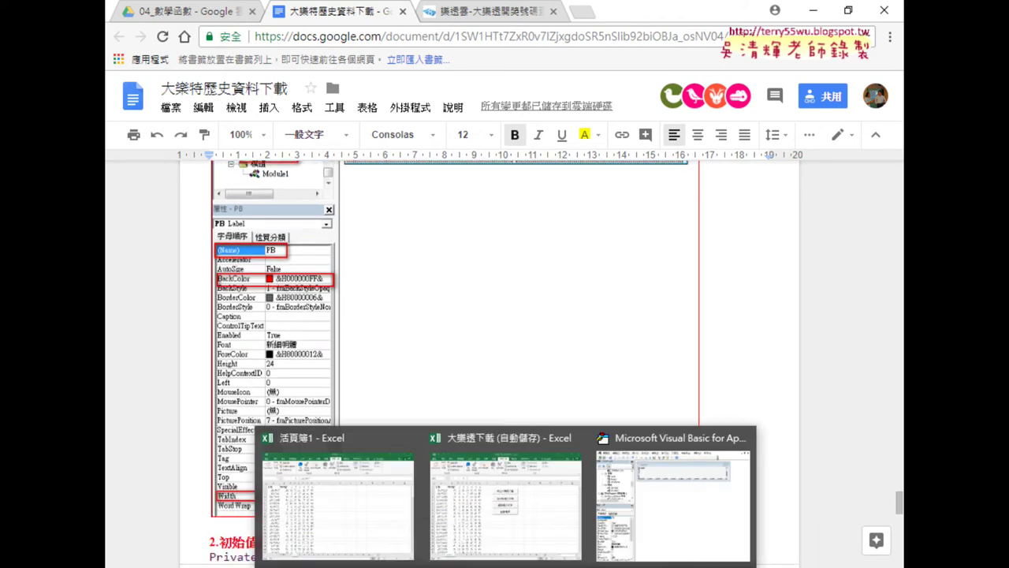
left_click(658, 495)
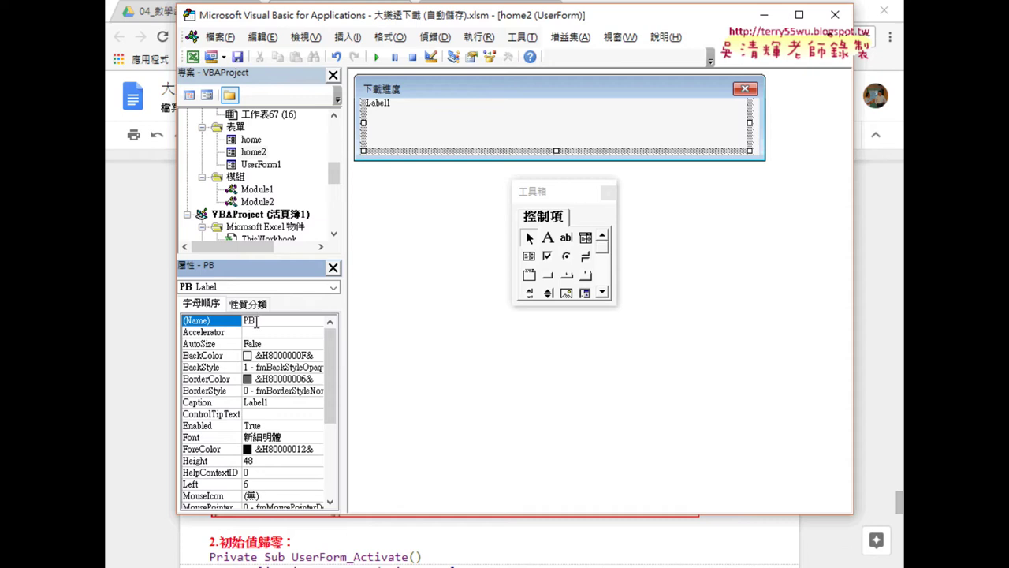
Give the PB label a red background and clear its Label1 caption.
left_click(212, 356)
left_click(316, 355)
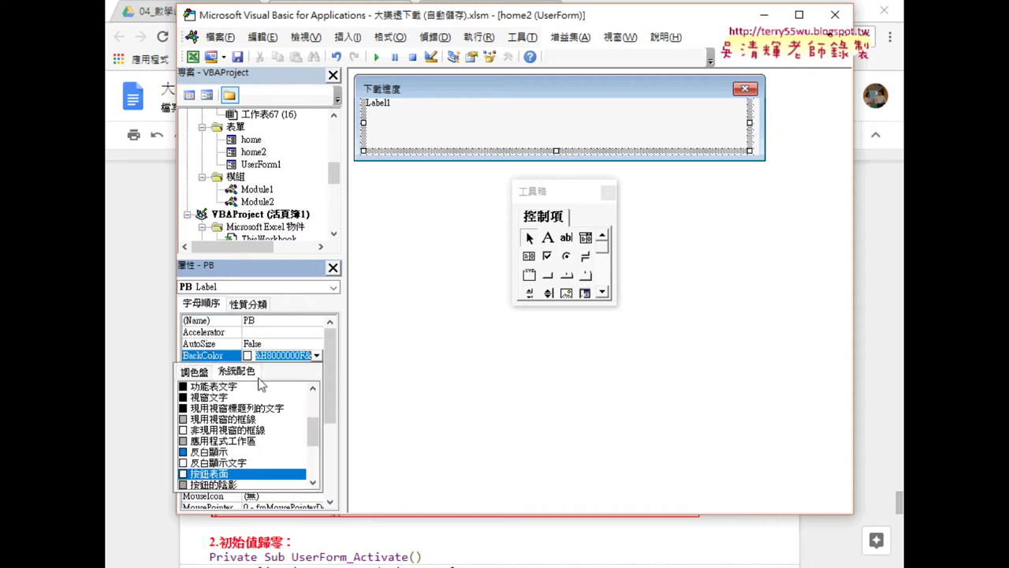
left_click(198, 374)
left_click(197, 416)
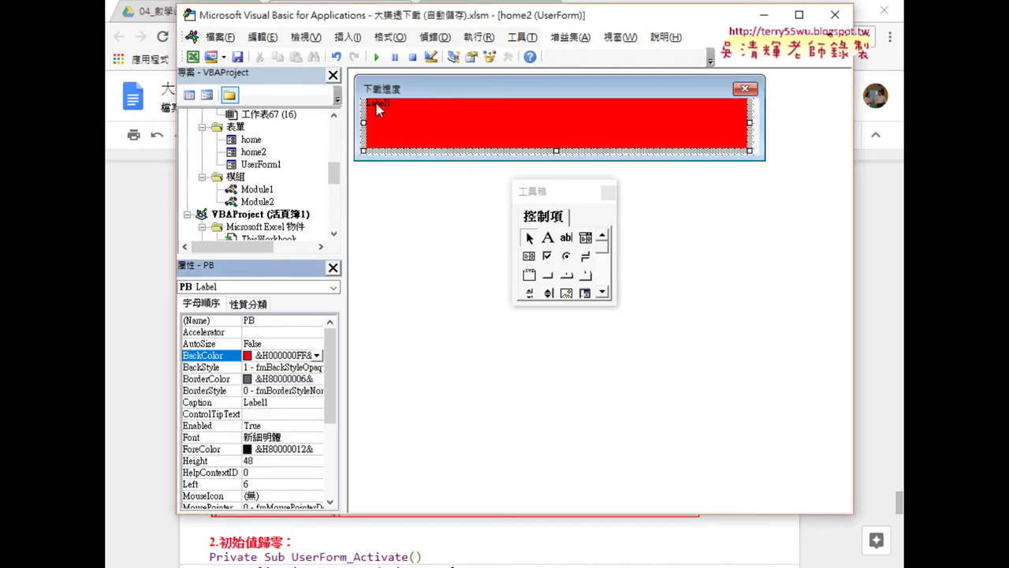
left_click(272, 402)
left_click_drag(274, 402, 244, 403)
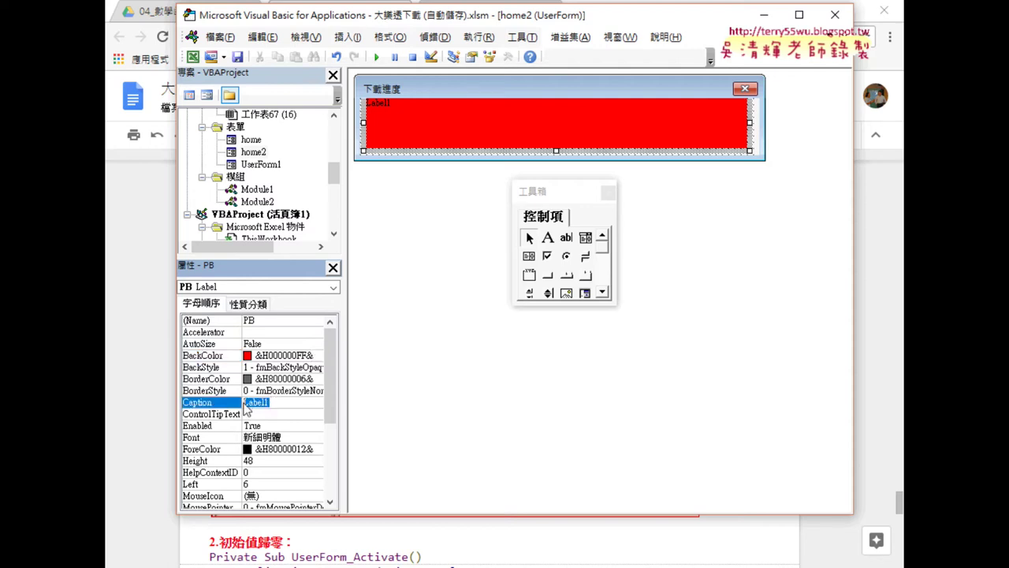
key("BackSpace")
key("Return")
Change PB's Width from 366 to 400.
scroll(333, 365, "down", 4)
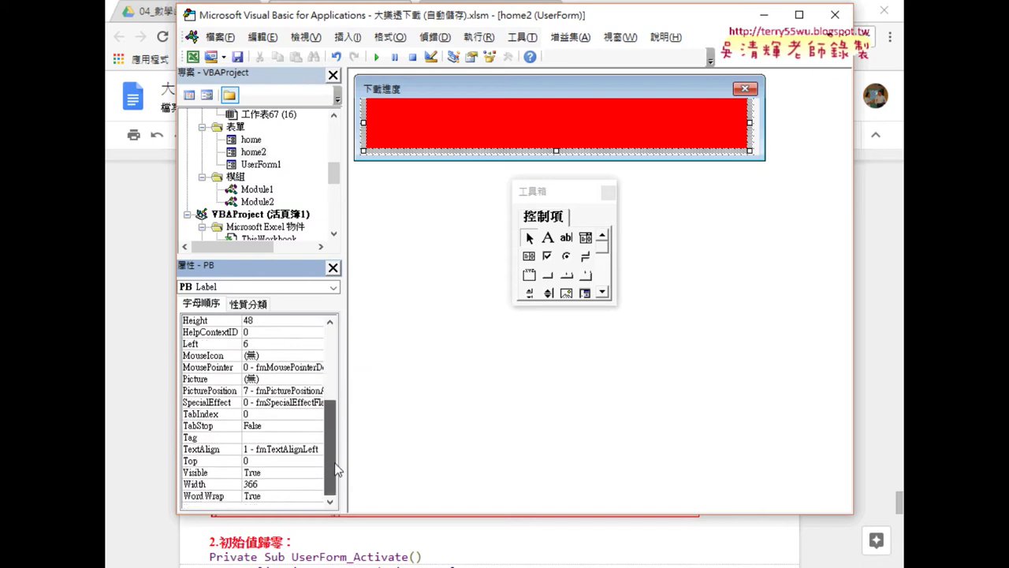
left_click(276, 485)
left_click_drag(276, 485, 223, 489)
type("400")
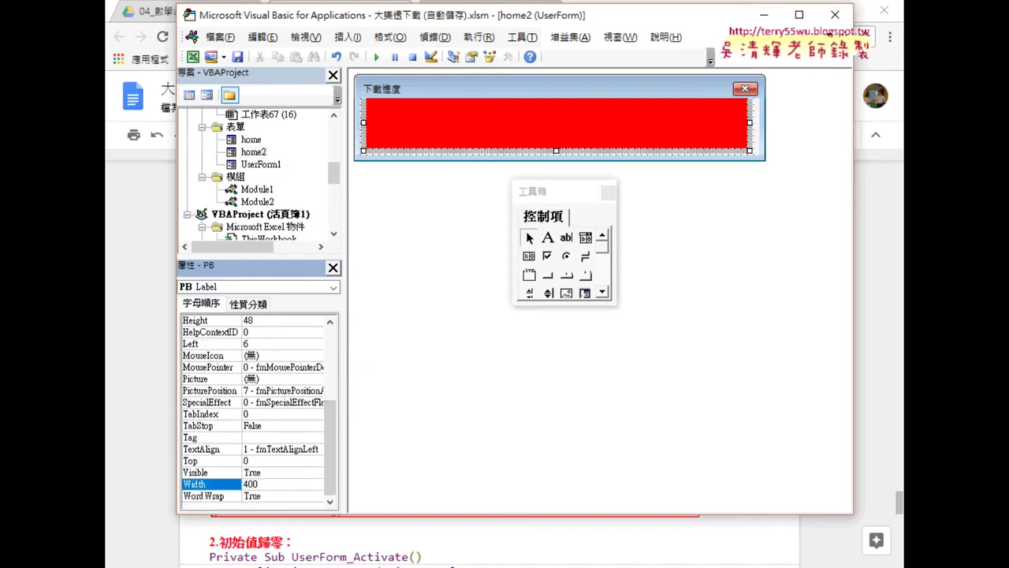
key("Return")
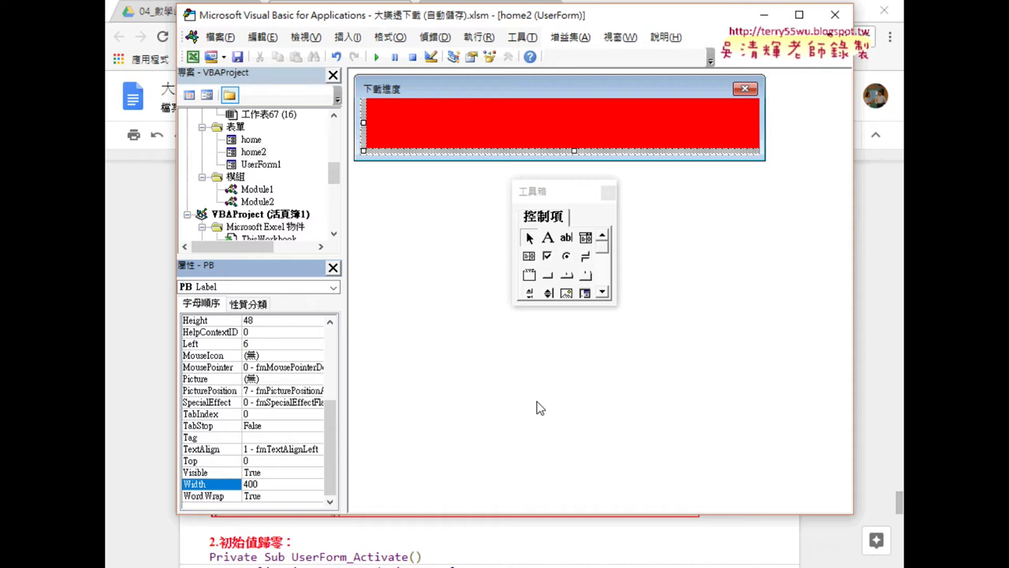
Widen the home2 form to 422.25 so the longer bar fits.
left_click(764, 135)
left_click_drag(766, 117, 794, 118)
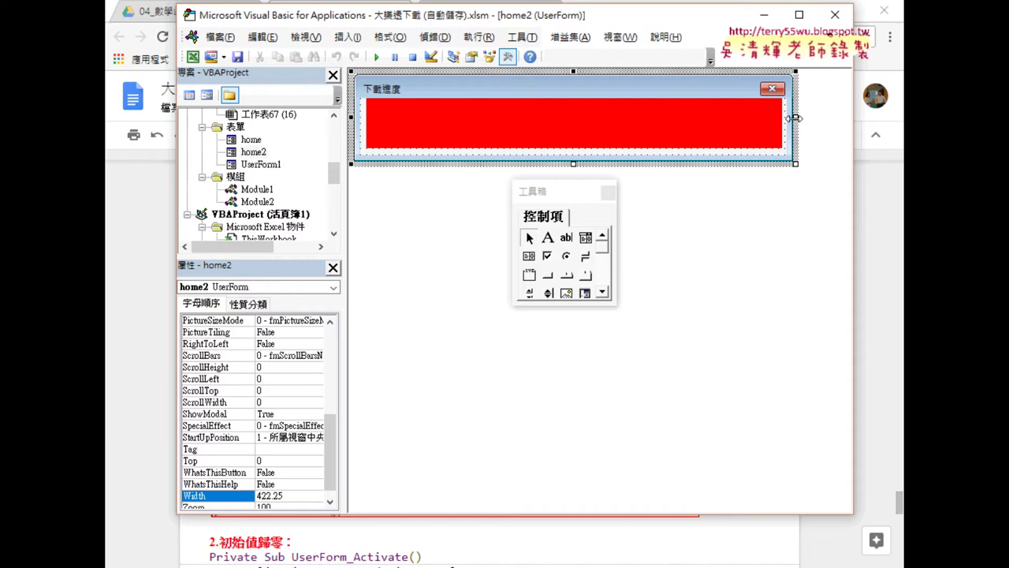
mouse_move(334, 174)
left_mouse_down()
mouse_move(335, 193)
mouse_move(336, 184)
left_mouse_up()
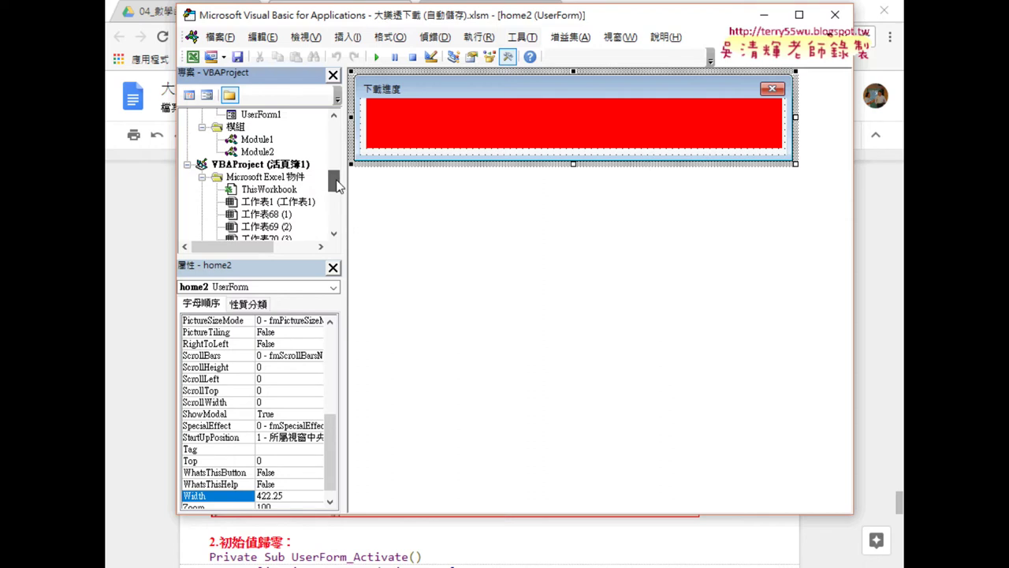
Inspect Module1 and Module2's Sub 啟動表單 (home.Show), then open the home form's design.
left_click(260, 151)
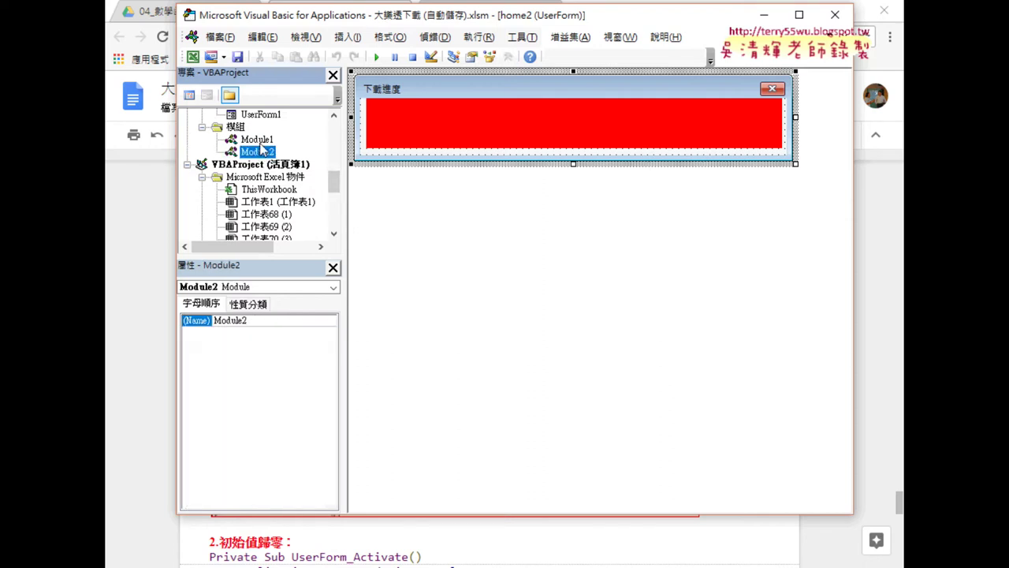
double_click(258, 140)
double_click(261, 150)
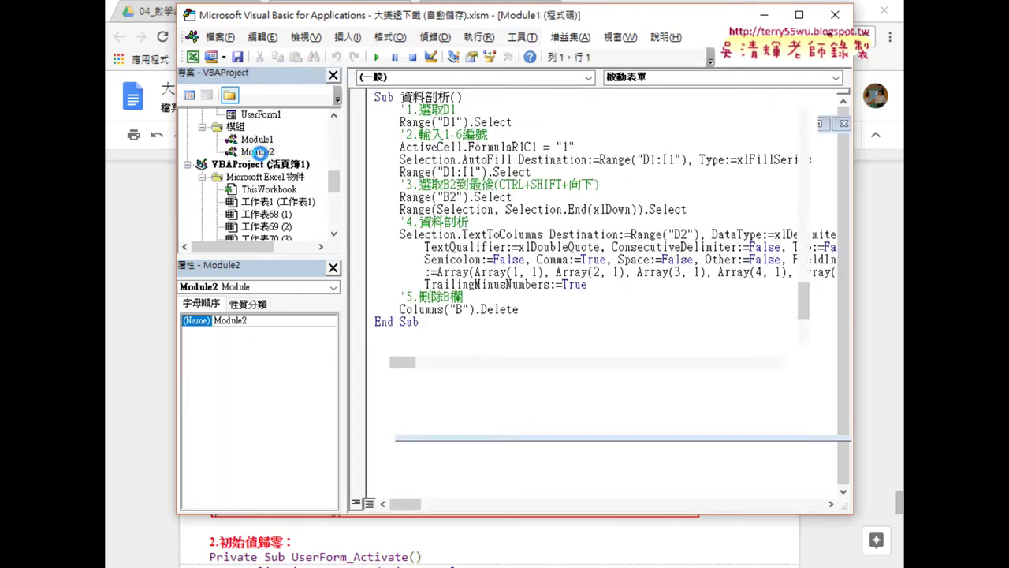
scroll(489, 240, "down", 1)
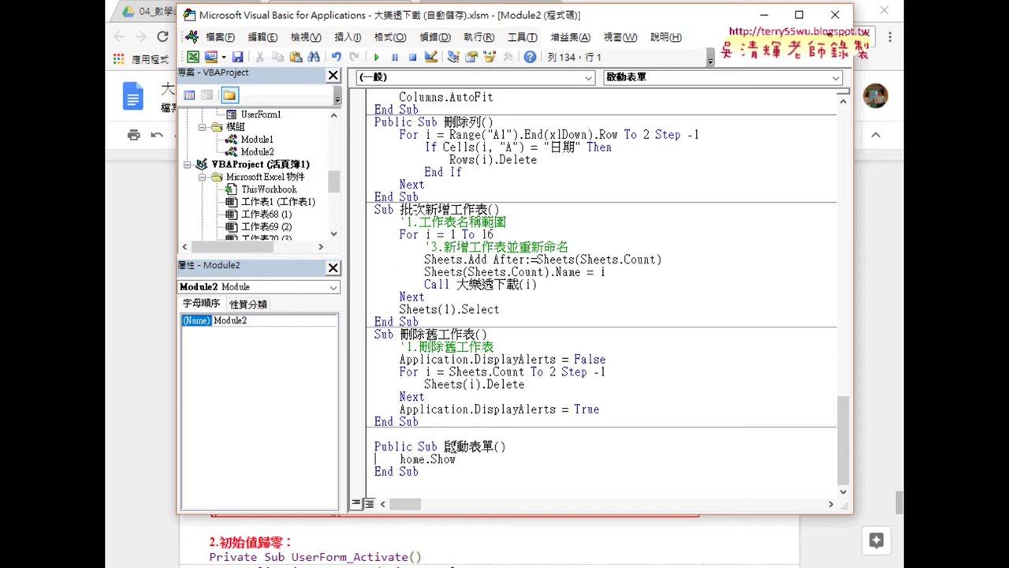
left_click(443, 446)
left_click_drag(443, 446, 495, 448)
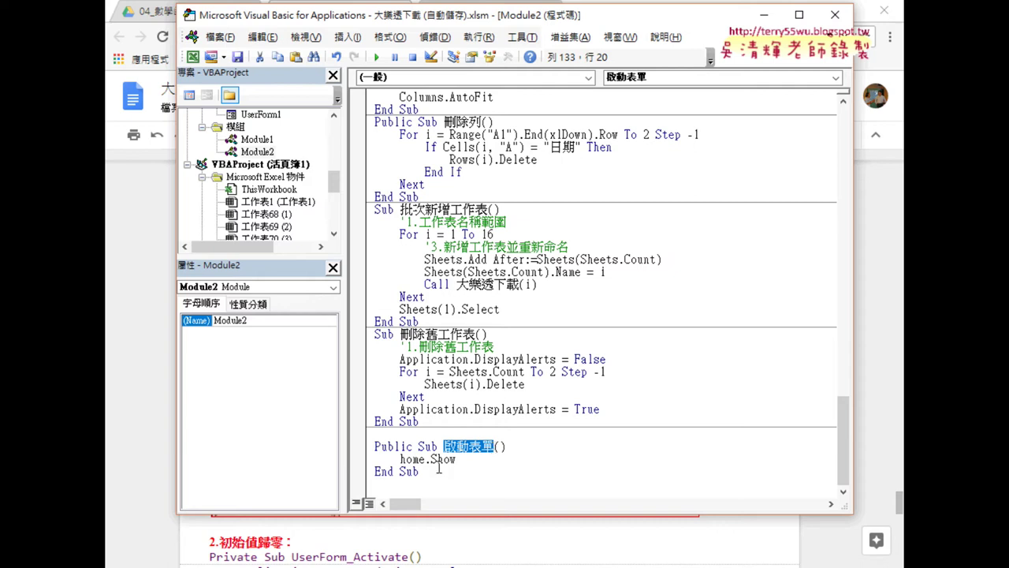
left_click_drag(400, 458, 423, 459)
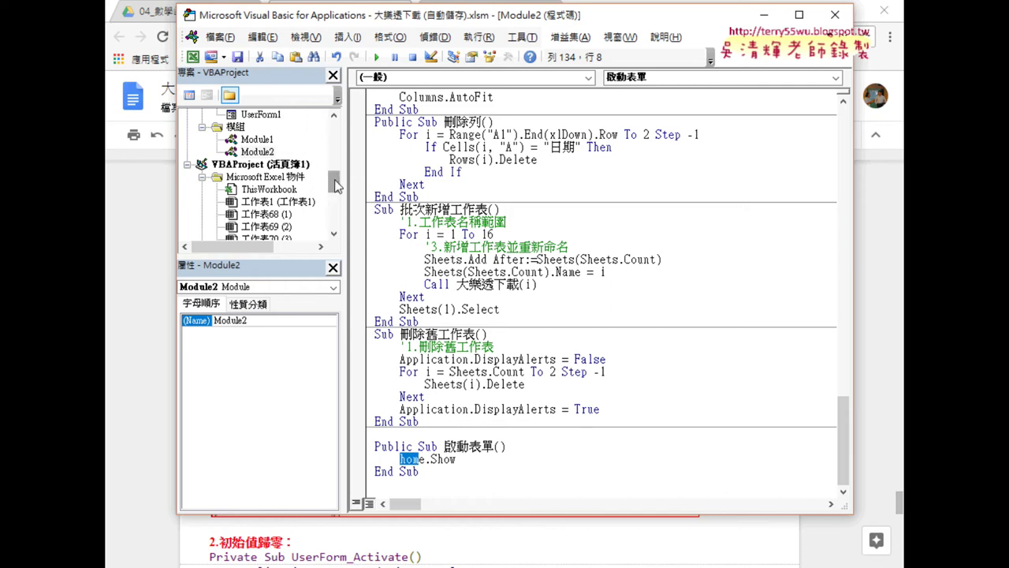
left_click_drag(335, 185, 336, 179)
double_click(252, 129)
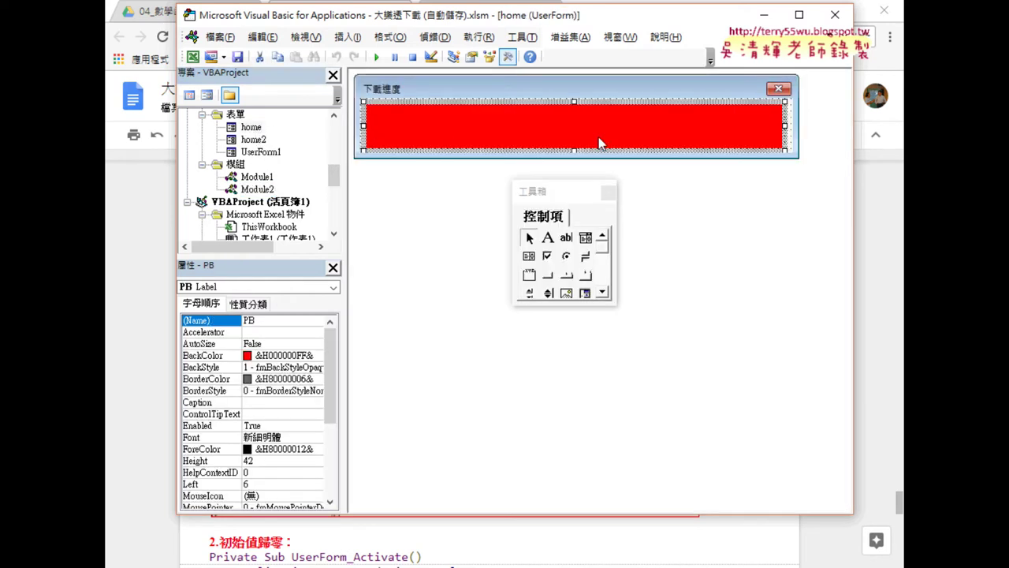
Comment out home's UserForm_Activate loop with the Edit toolbar's Comment Block, then run Module2's macro.
left_click(791, 124)
key("F7")
mouse_move(499, 255)
left_mouse_down()
mouse_move(418, 205)
mouse_move(365, 110)
left_mouse_up()
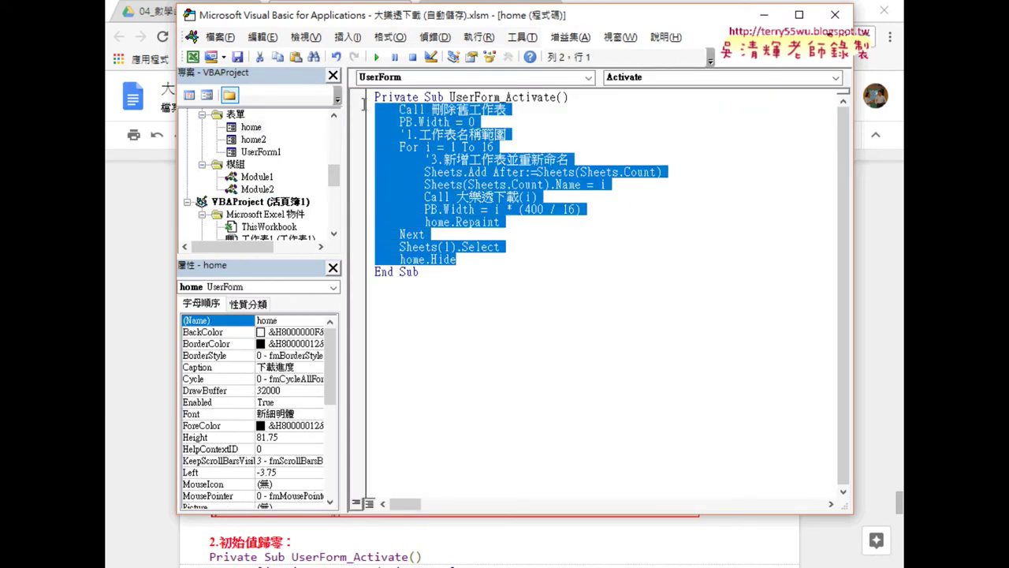
right_click(418, 63)
left_click(448, 119)
left_click_drag(347, 138, 360, 77)
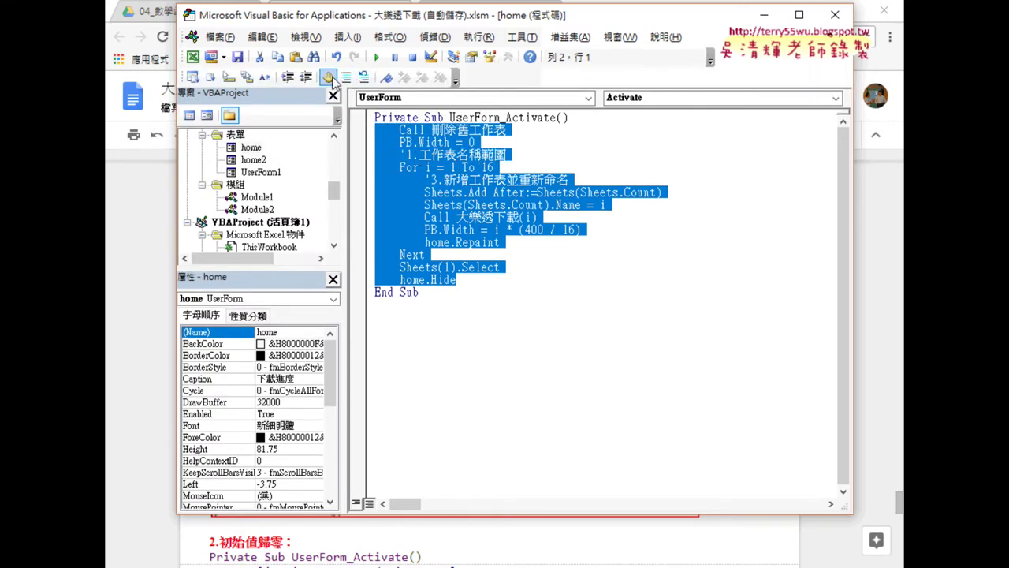
left_click(346, 78)
left_click(496, 257)
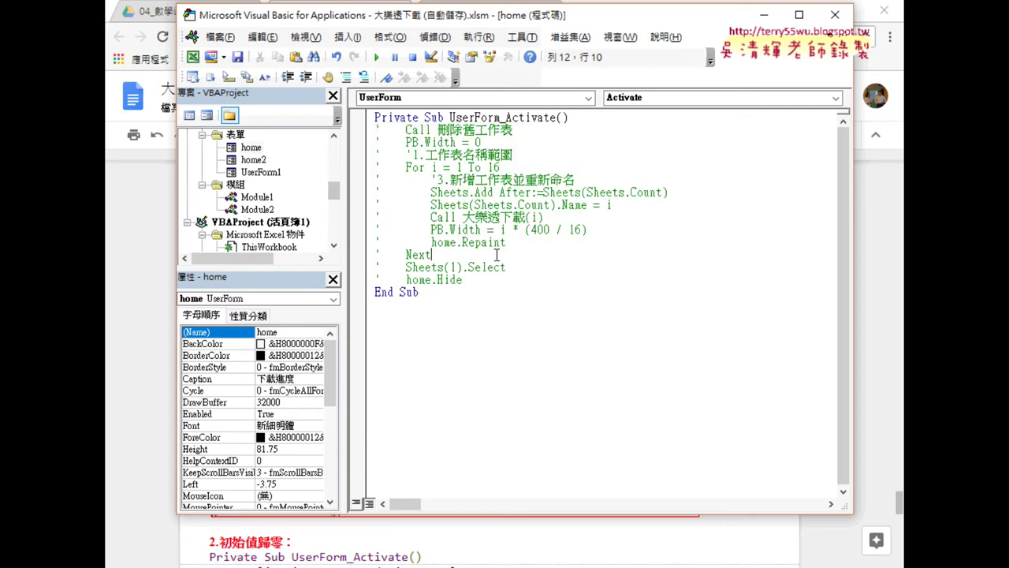
double_click(263, 210)
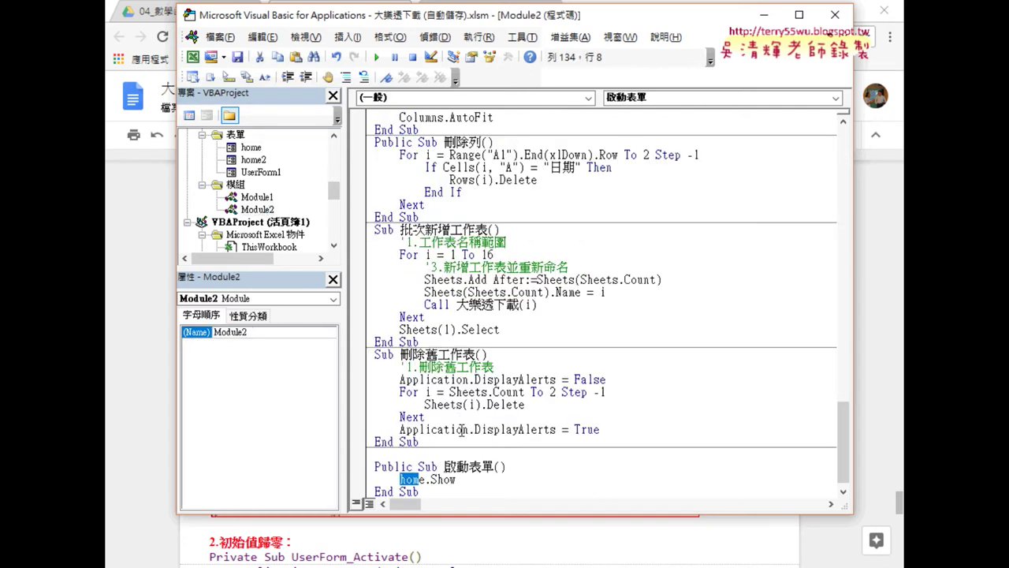
left_click(377, 58)
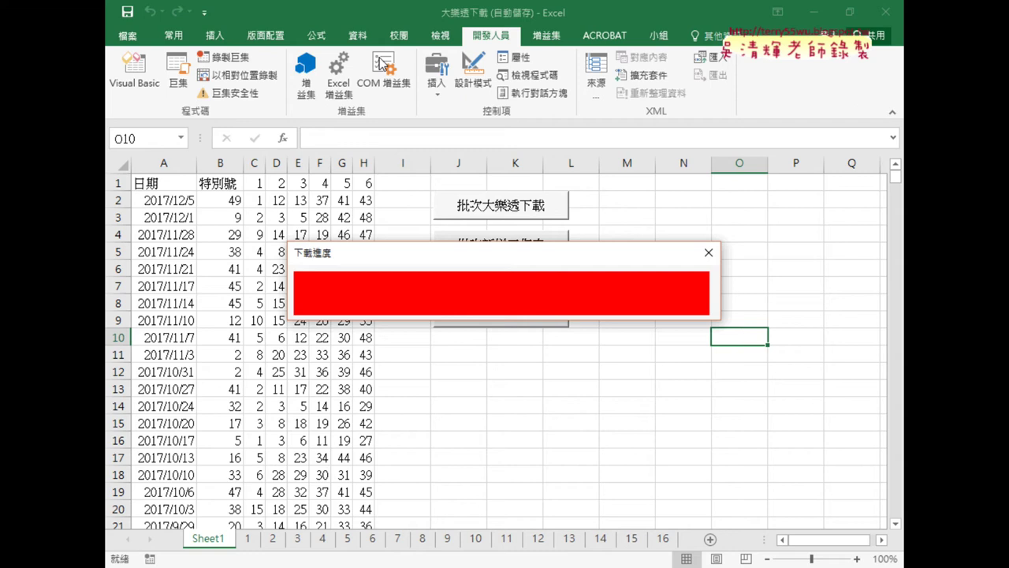
Close the running 下載進度 progress form to return to its design.
left_click(708, 252)
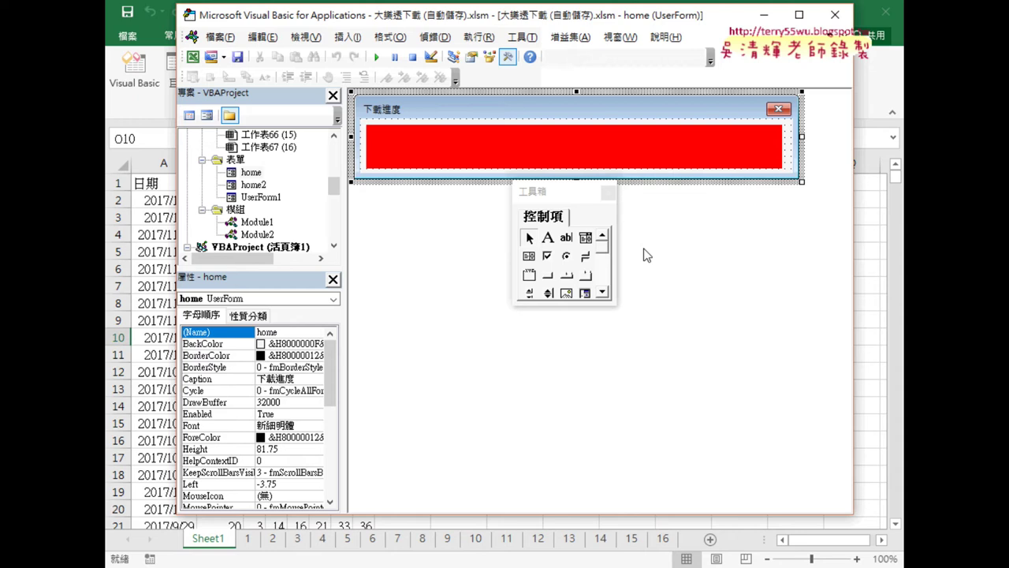
Open home's code and delete an unwanted UserForm_Click procedure that got inserted.
double_click(791, 152)
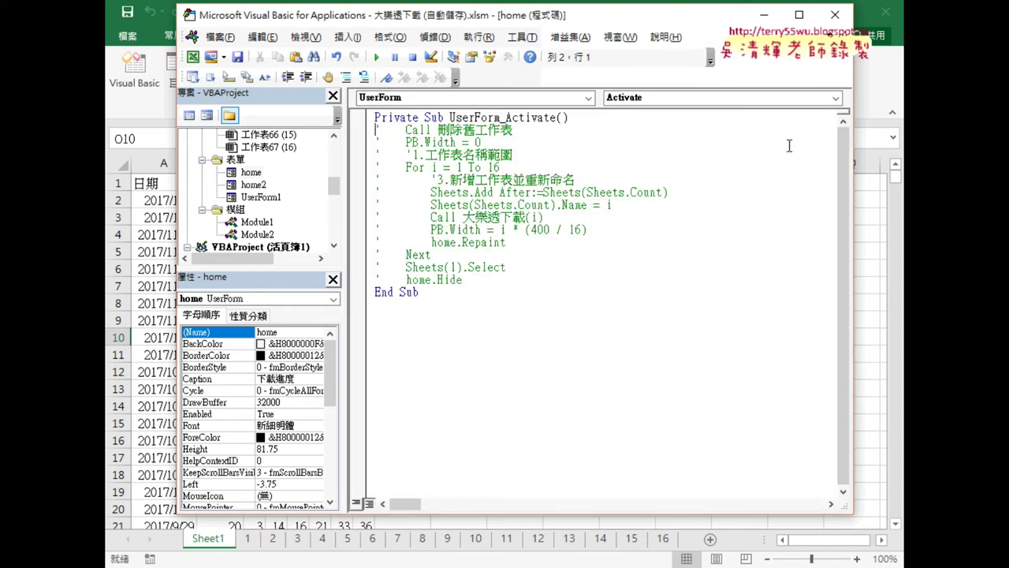
left_click(707, 98)
left_click(619, 149)
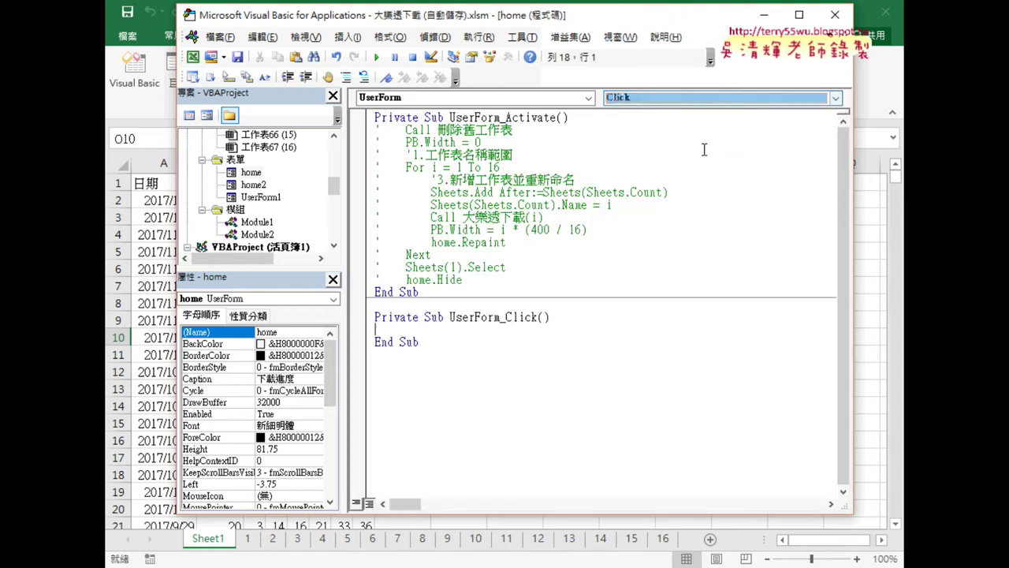
left_click_drag(449, 317, 538, 317)
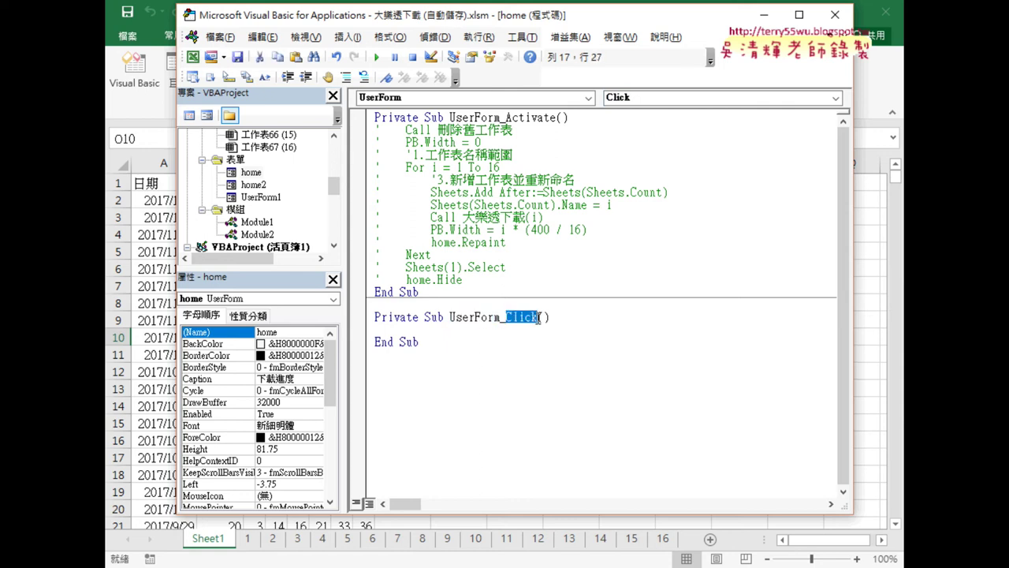
left_click_drag(450, 317, 496, 317)
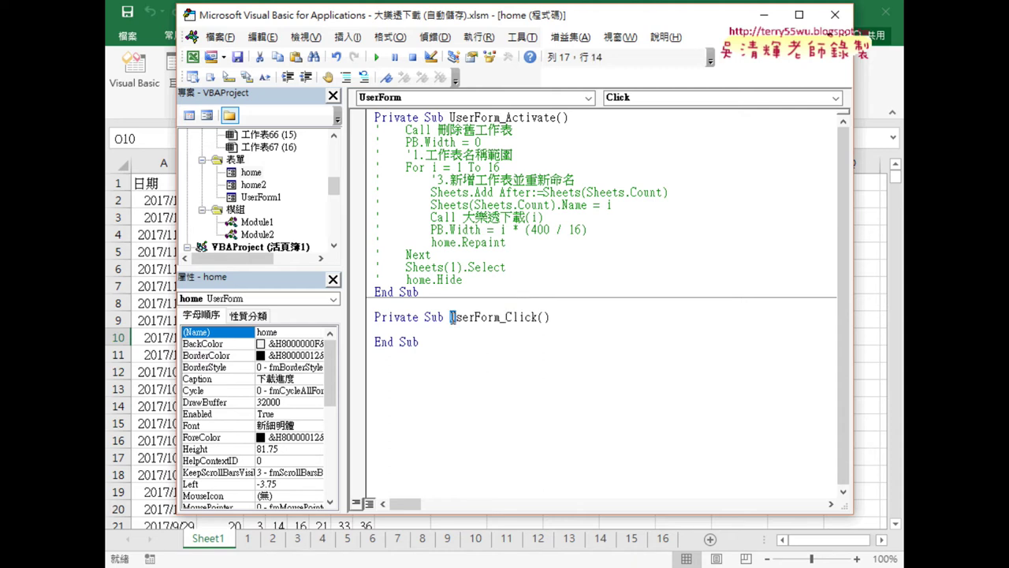
left_click_drag(505, 317, 538, 317)
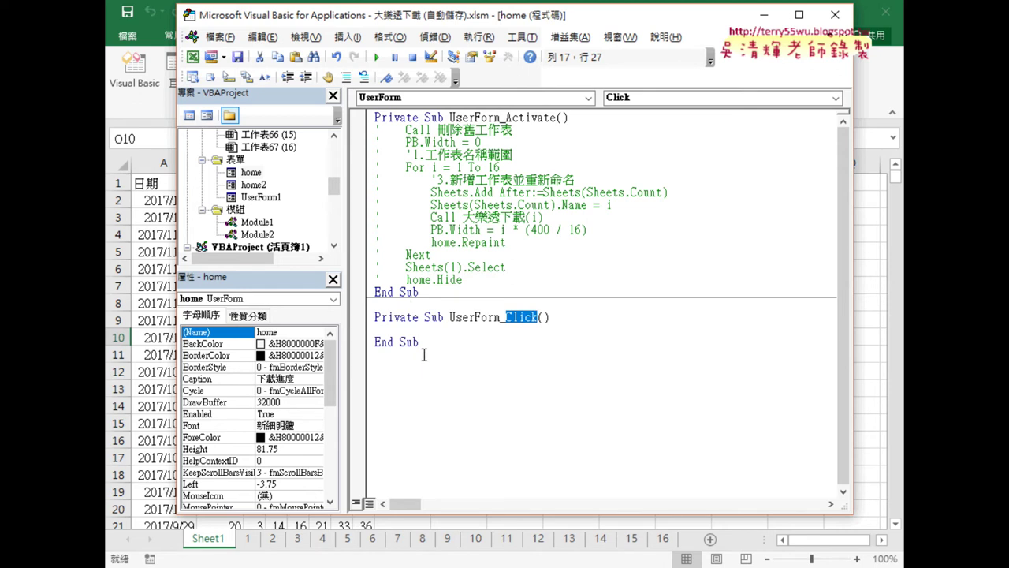
left_click_drag(362, 342, 361, 315)
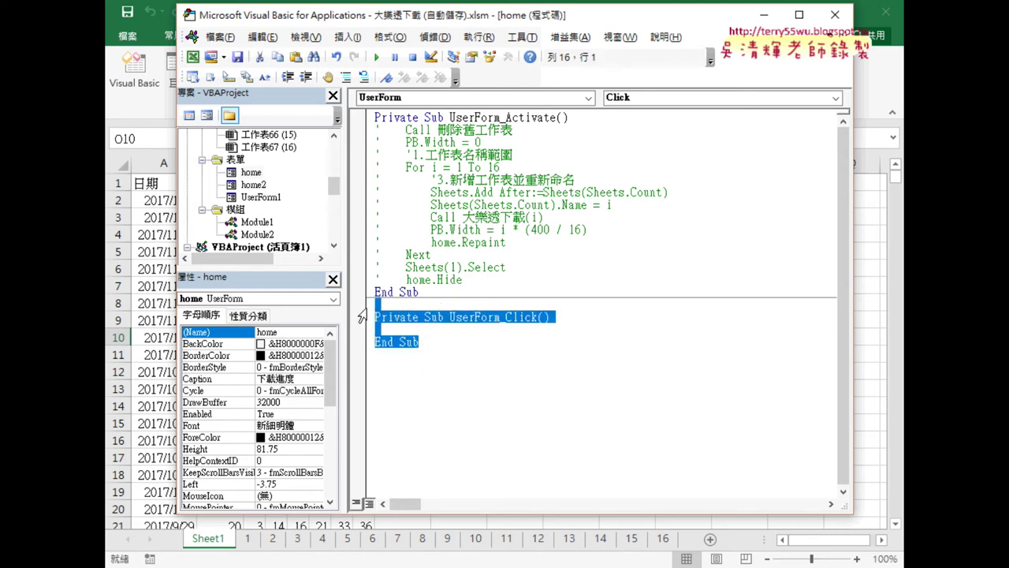
key("Delete")
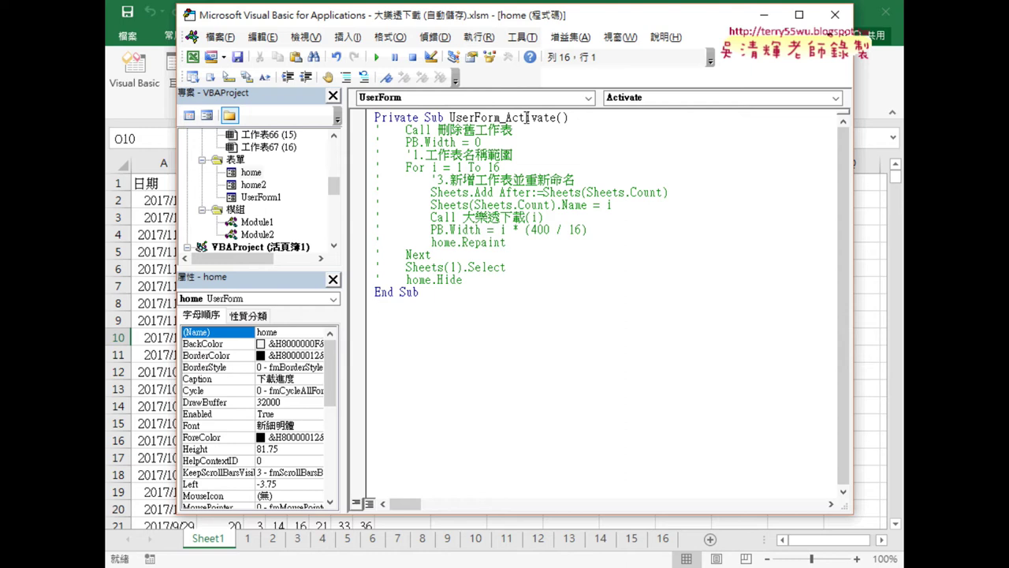
Uncomment the UserForm_Activate lines down to home.Hide with Uncomment Block.
left_click(644, 98)
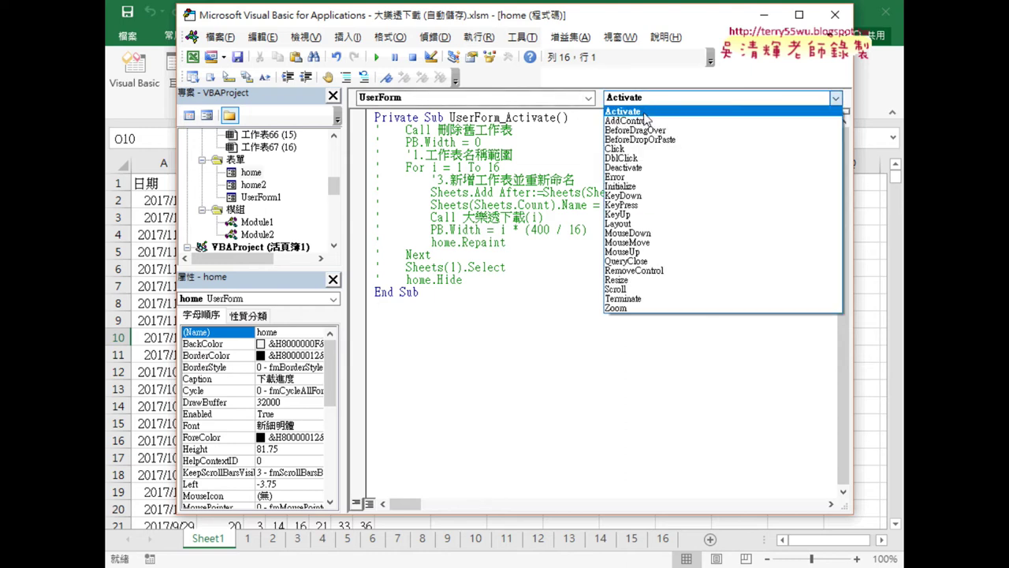
left_click_drag(463, 280, 375, 130)
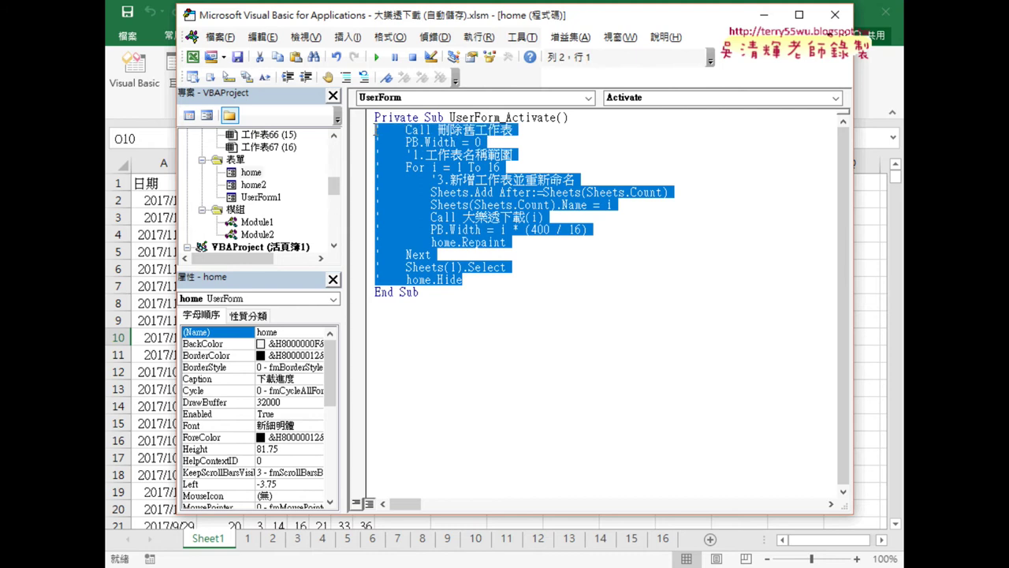
left_click(363, 76)
left_click_drag(506, 130, 433, 130)
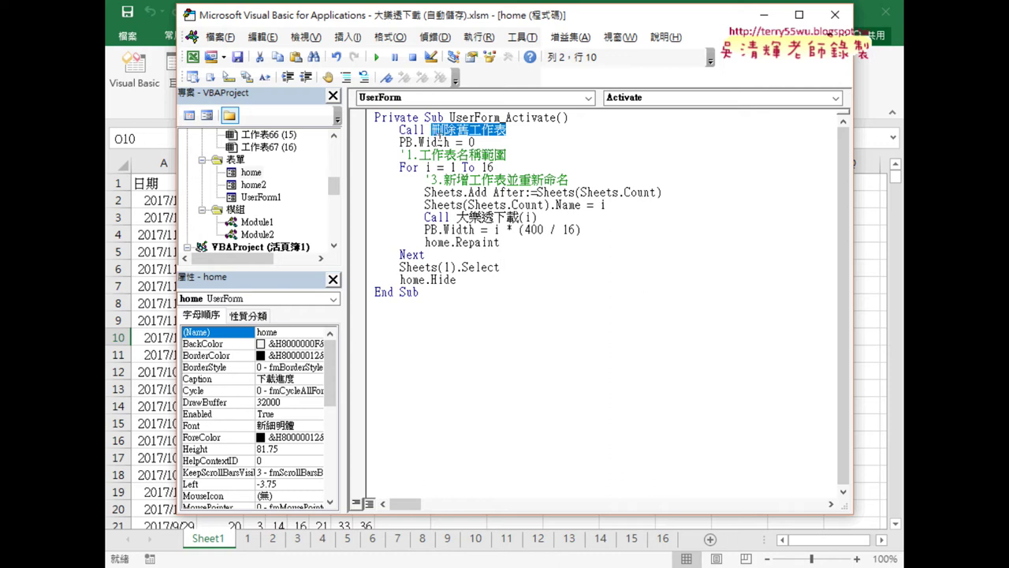
double_click(250, 173)
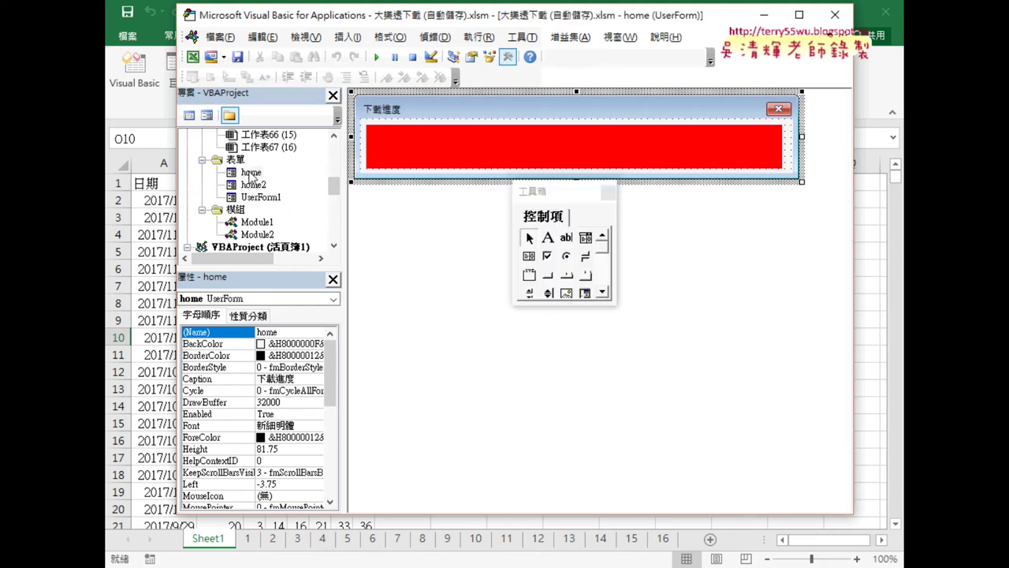
left_click(517, 149)
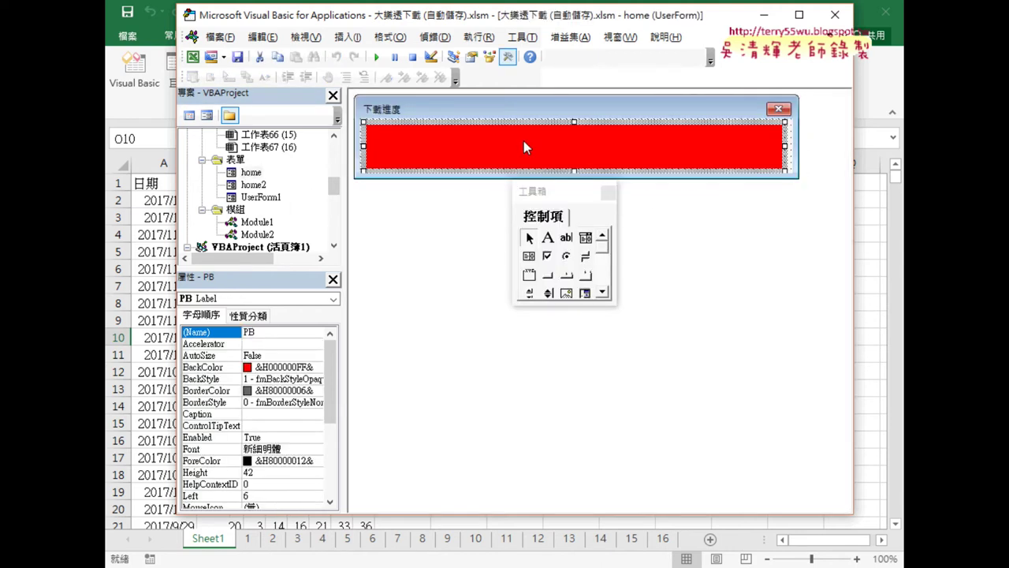
left_click(793, 150)
left_click_drag(799, 138, 796, 138)
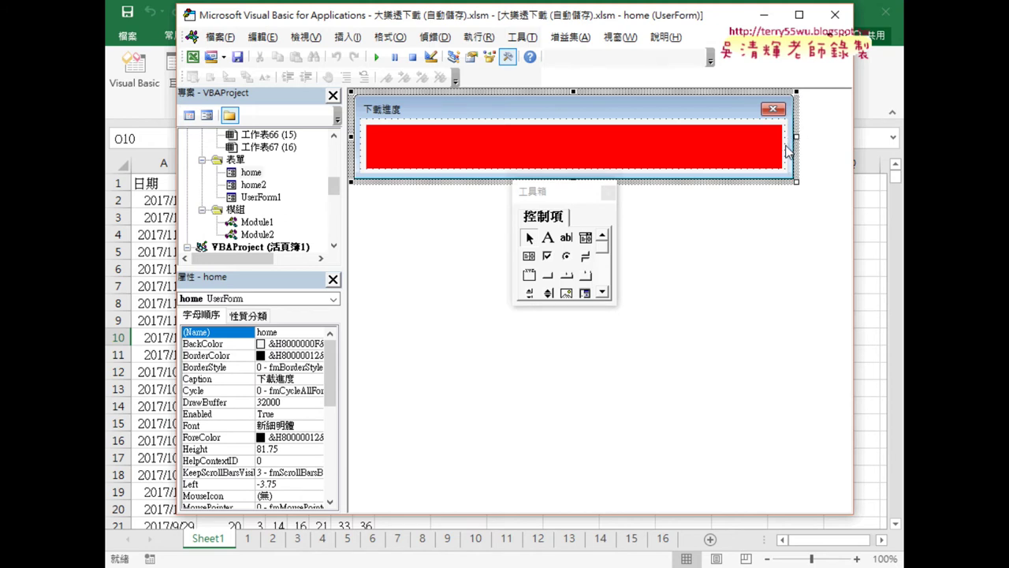
key("F7")
left_click_drag(475, 142, 455, 143)
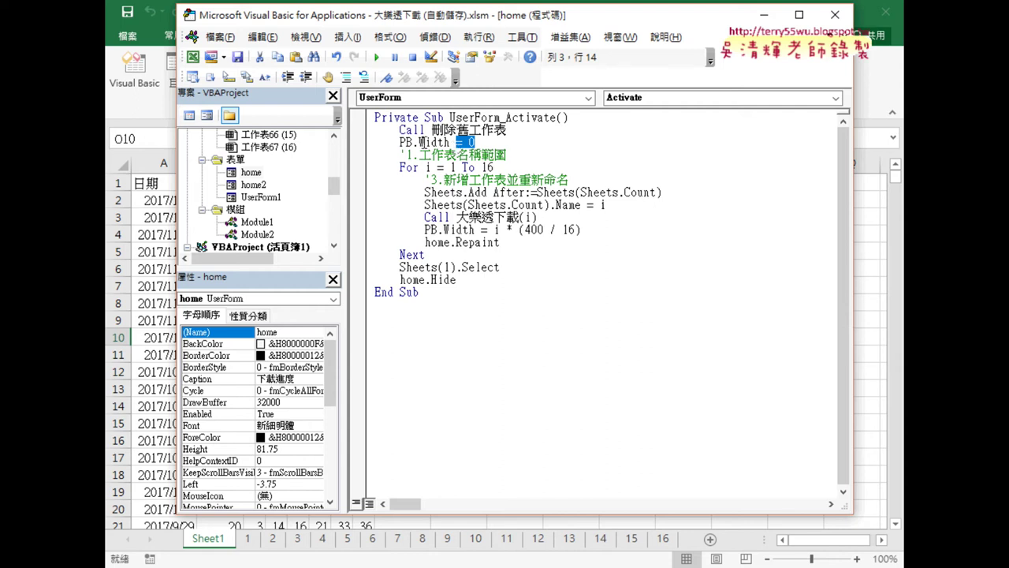
left_click_drag(412, 142, 449, 142)
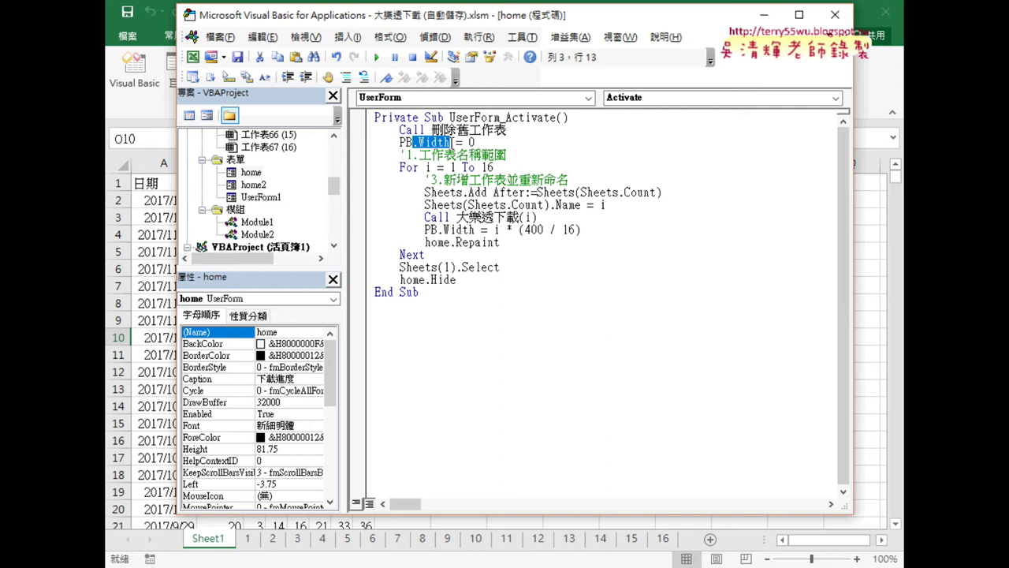
double_click(252, 172)
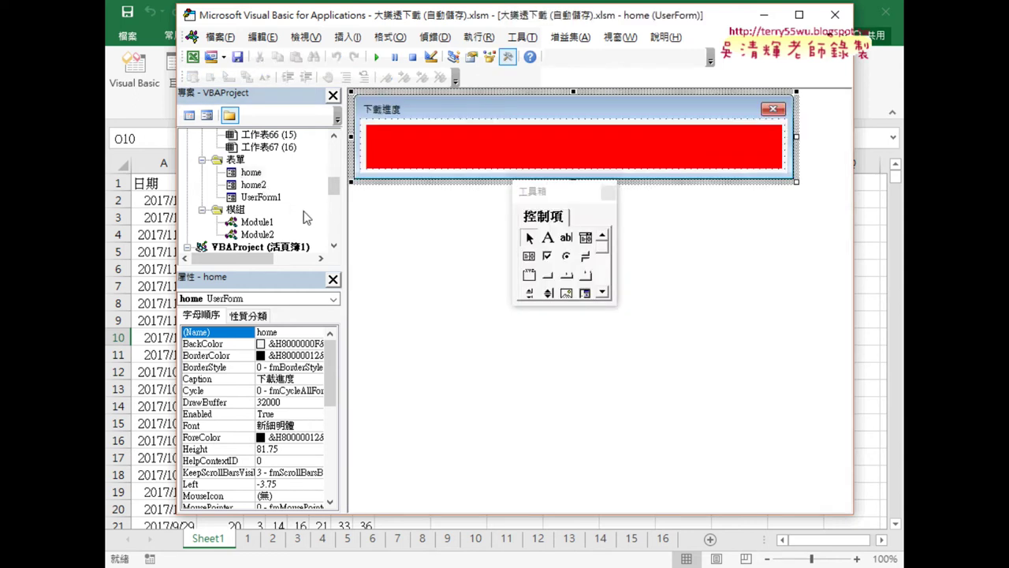
left_click_drag(330, 359, 330, 451)
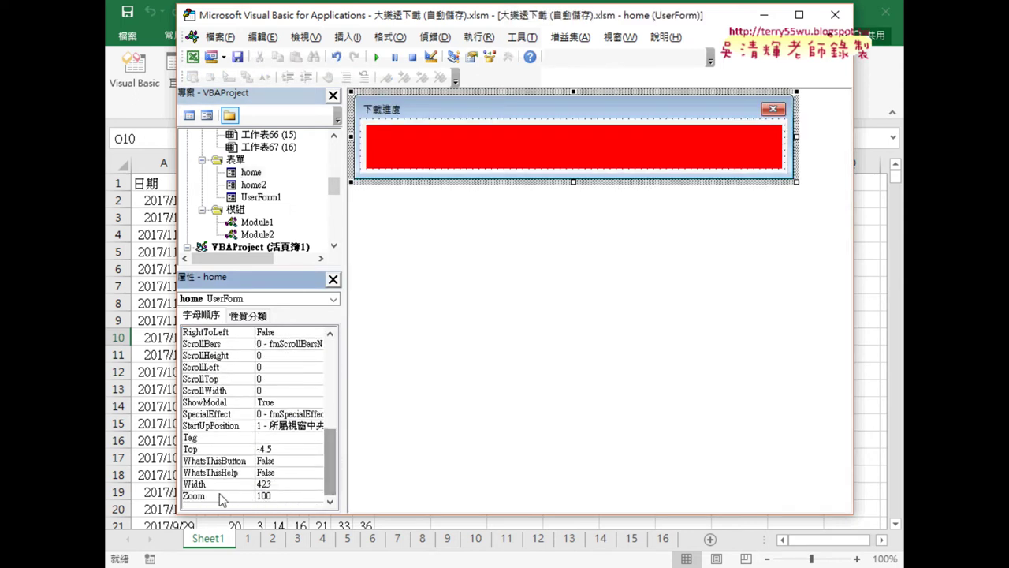
left_click(434, 194)
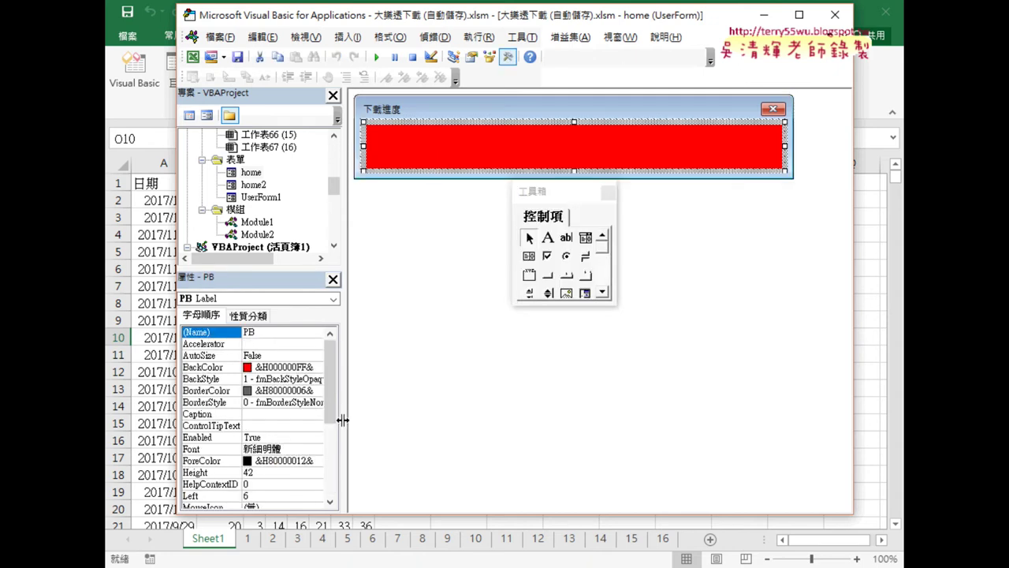
left_click(331, 453)
left_click(215, 488)
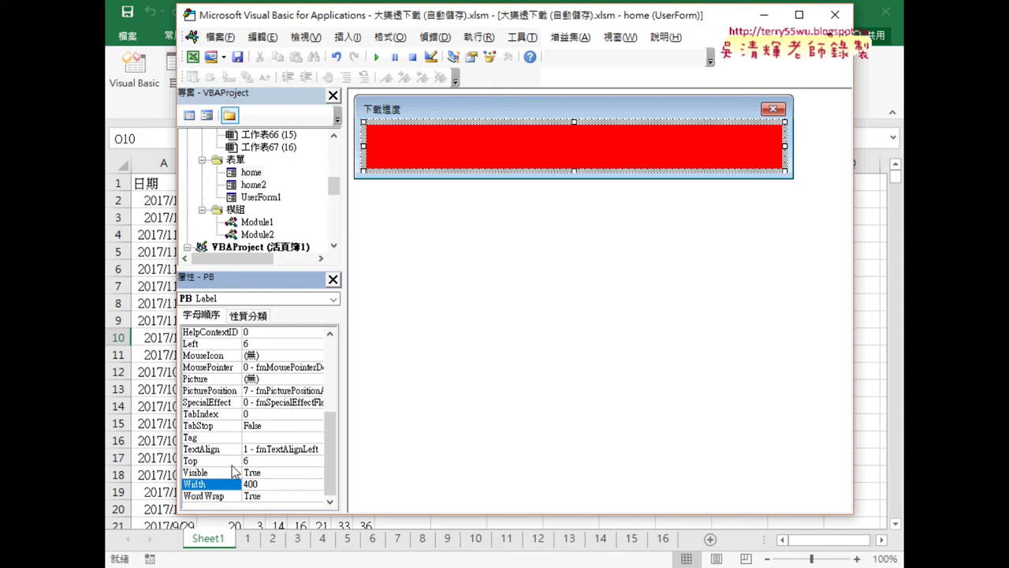
left_click(471, 249)
left_click(787, 149)
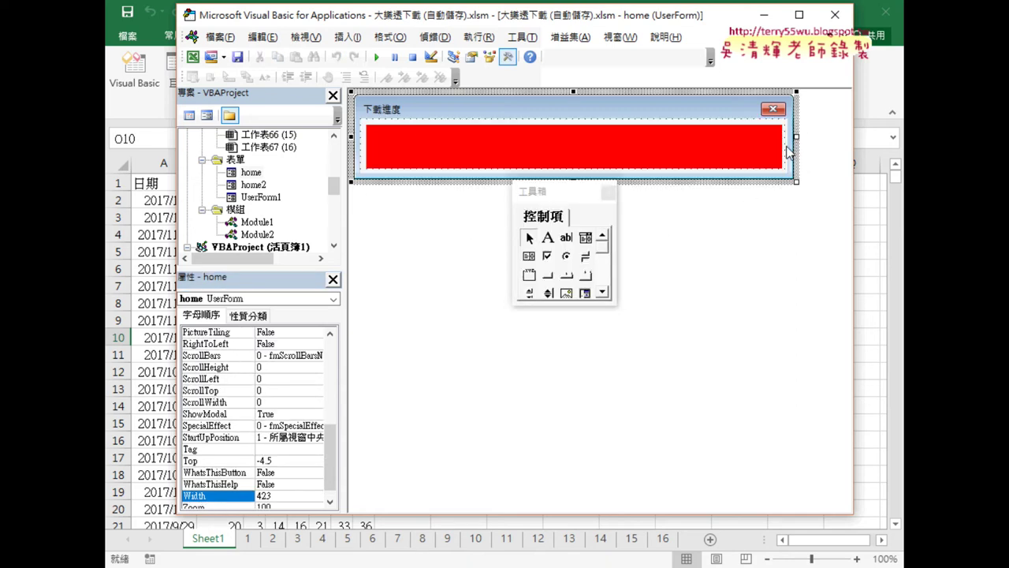
key("F7")
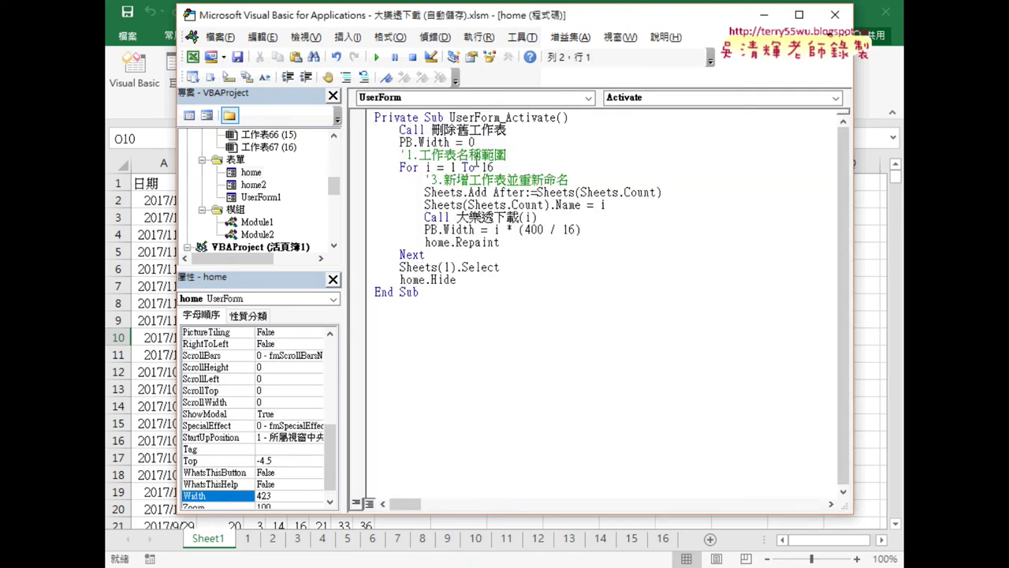
Paste the QueryTables download With block into the 1-to-16 loop under the Sheets.Add lines.
left_click_drag(484, 167, 493, 167)
left_click_drag(424, 192, 663, 193)
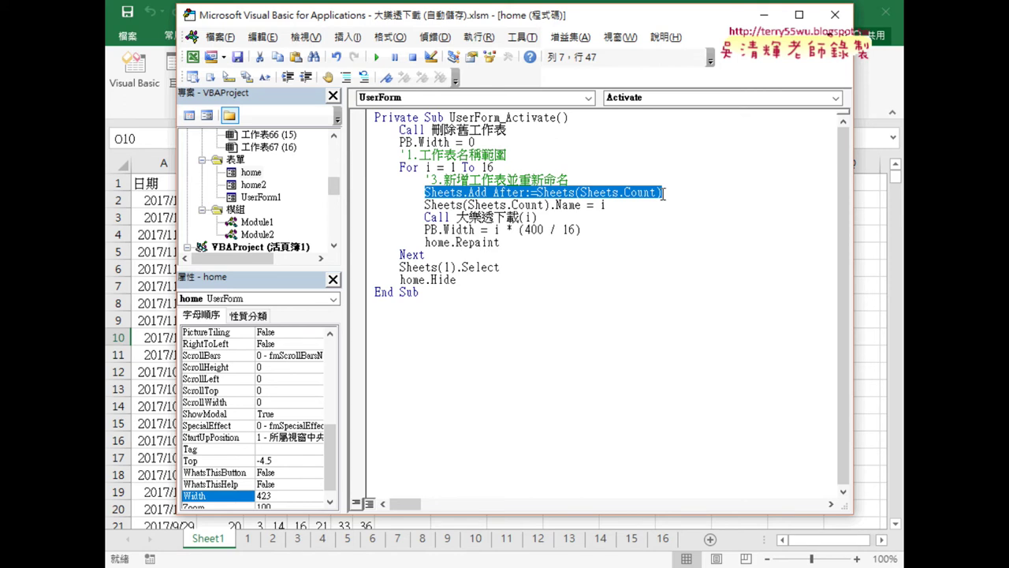
left_click_drag(607, 204, 374, 195)
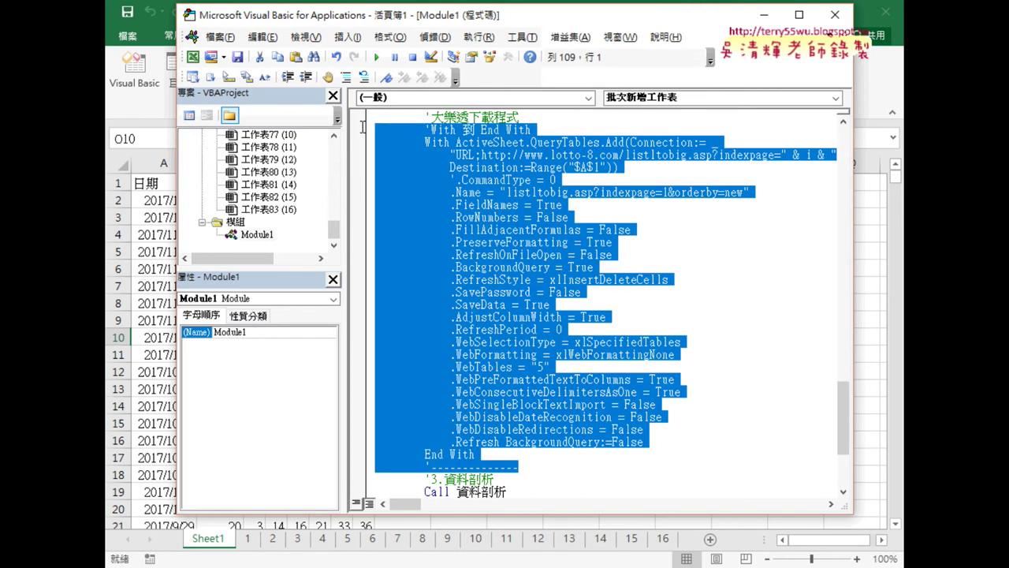
scroll(372, 335, "up", 10)
left_click_drag(372, 334, 367, 313)
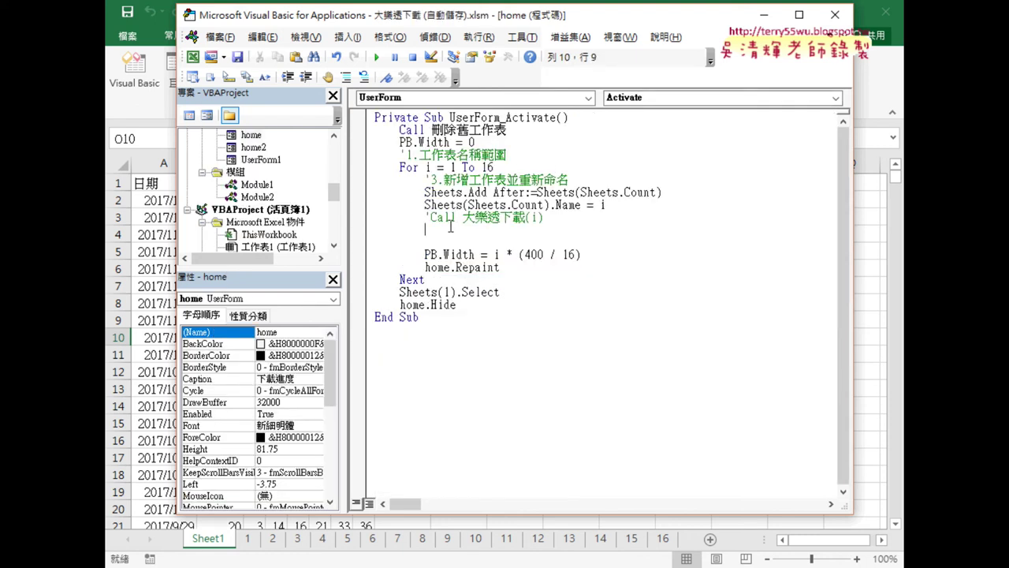
key("ctrl+v")
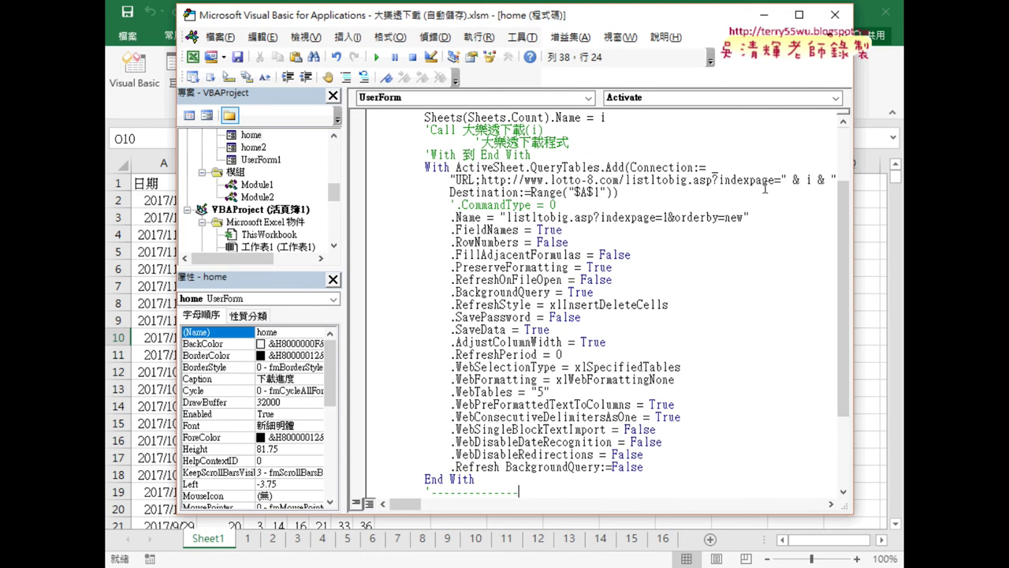
left_click(814, 180)
scroll(569, 248, "down", 2)
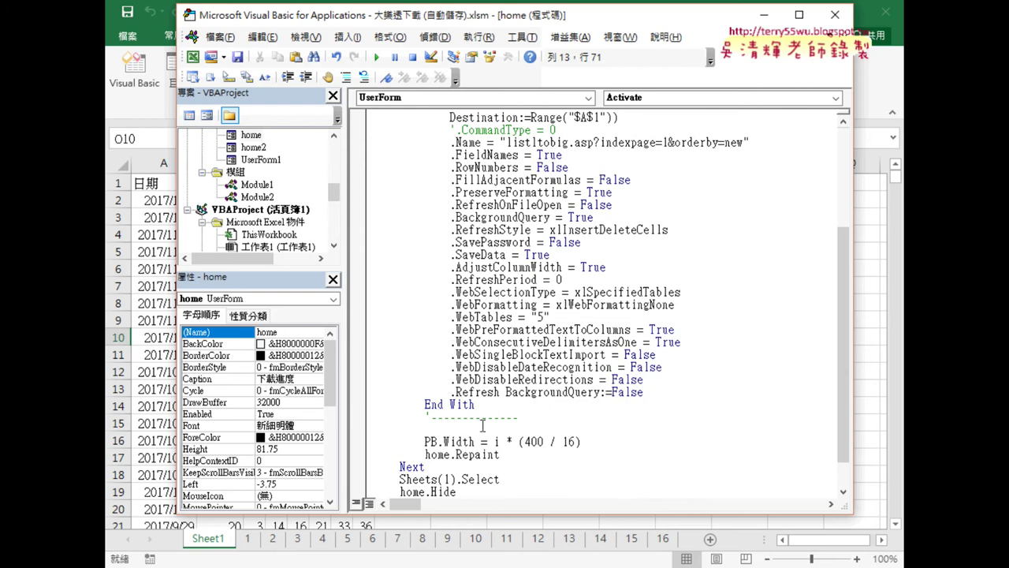
left_click_drag(425, 442, 476, 442)
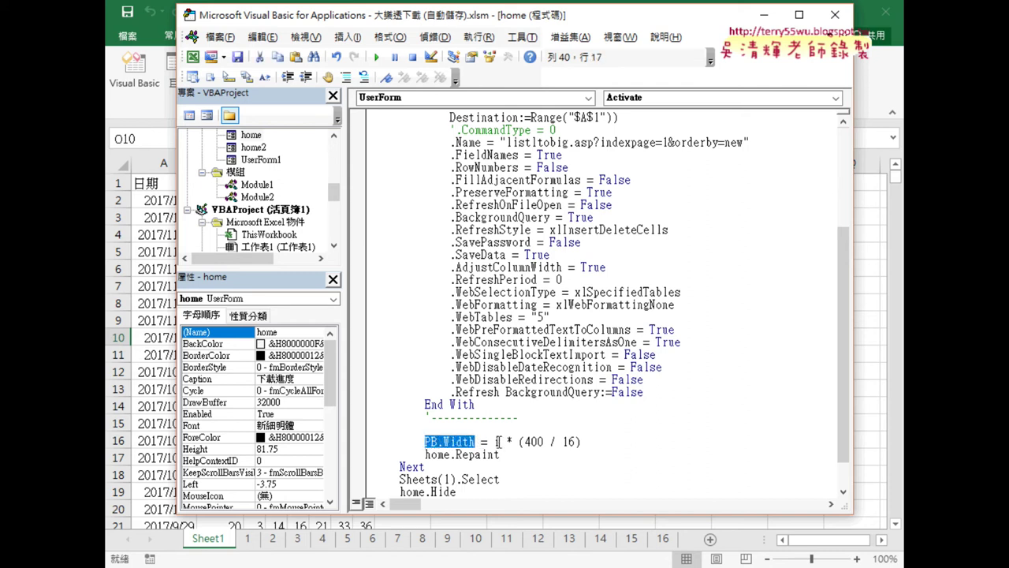
left_click(496, 442)
scroll(516, 430, "up", 2)
scroll(517, 429, "up", 2)
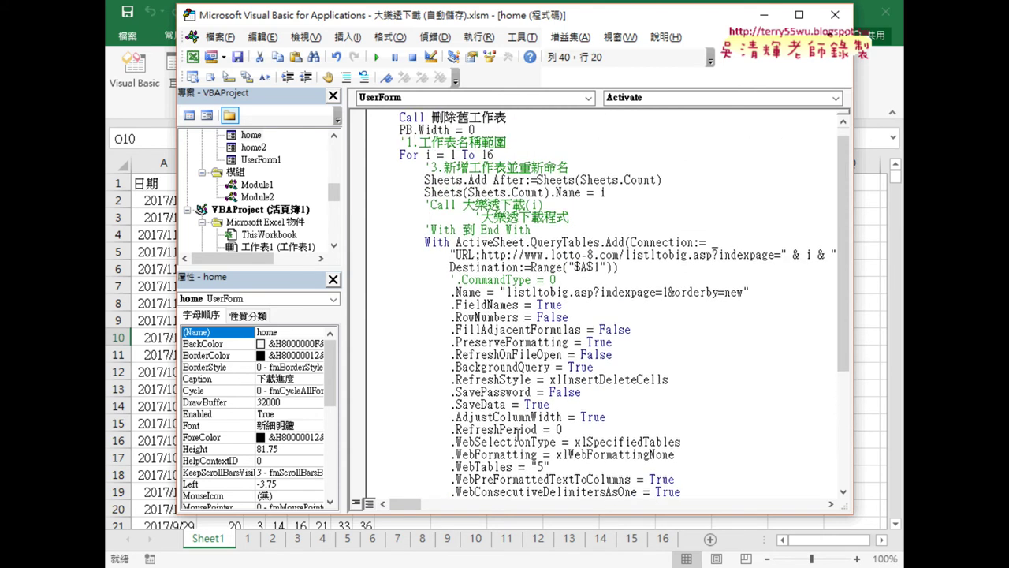
double_click(453, 155)
scroll(511, 284, "down", 5)
double_click(496, 404)
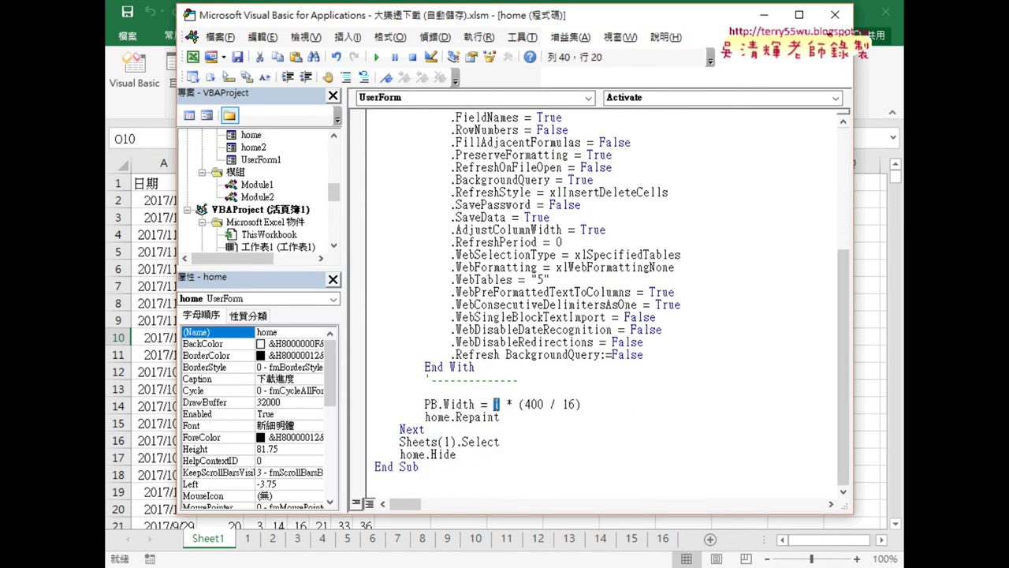
left_click(520, 404)
left_click_drag(519, 403, 587, 404)
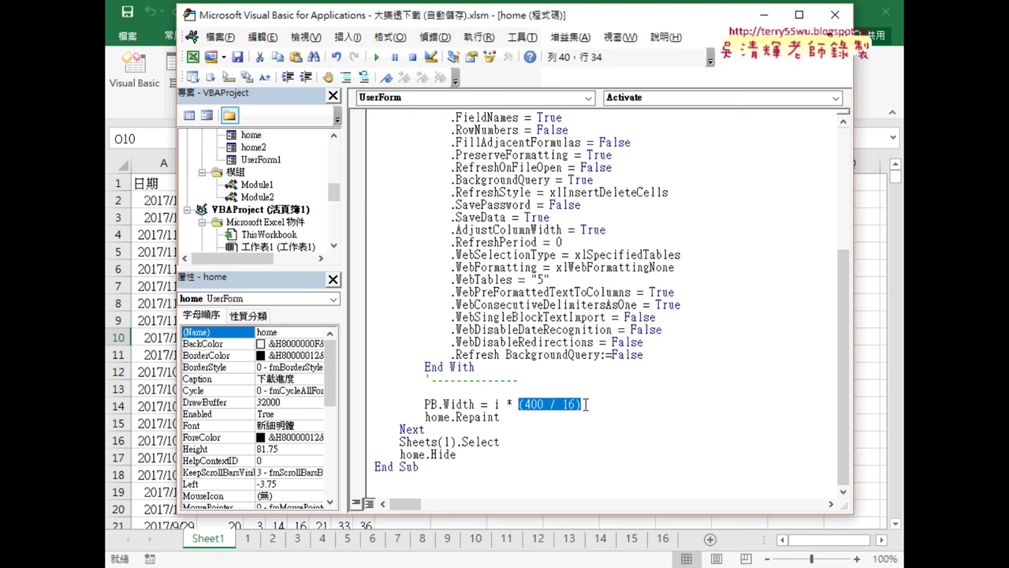
left_click_drag(500, 416, 426, 416)
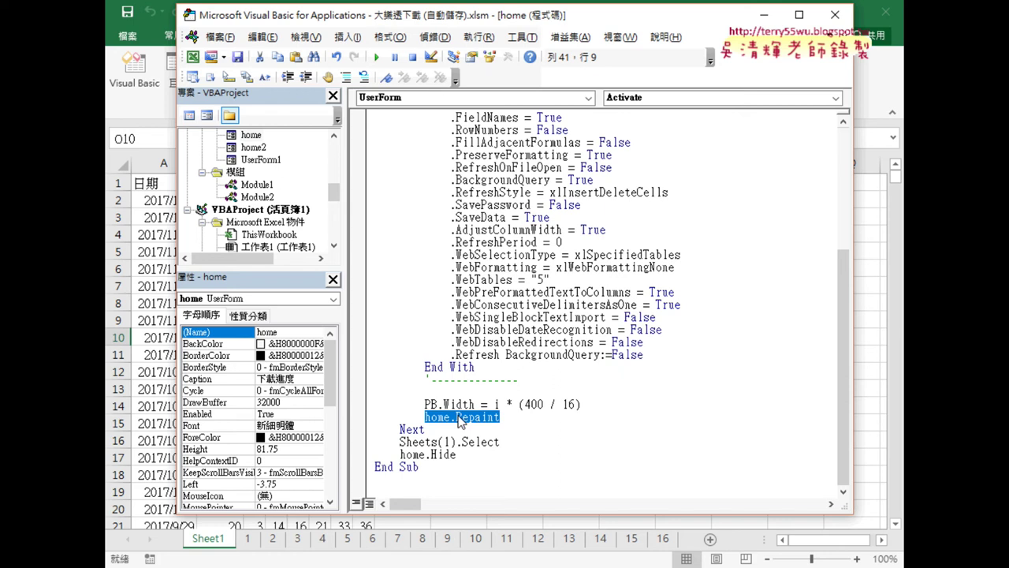
left_click_drag(501, 417, 453, 418)
type(".re")
key("Down")
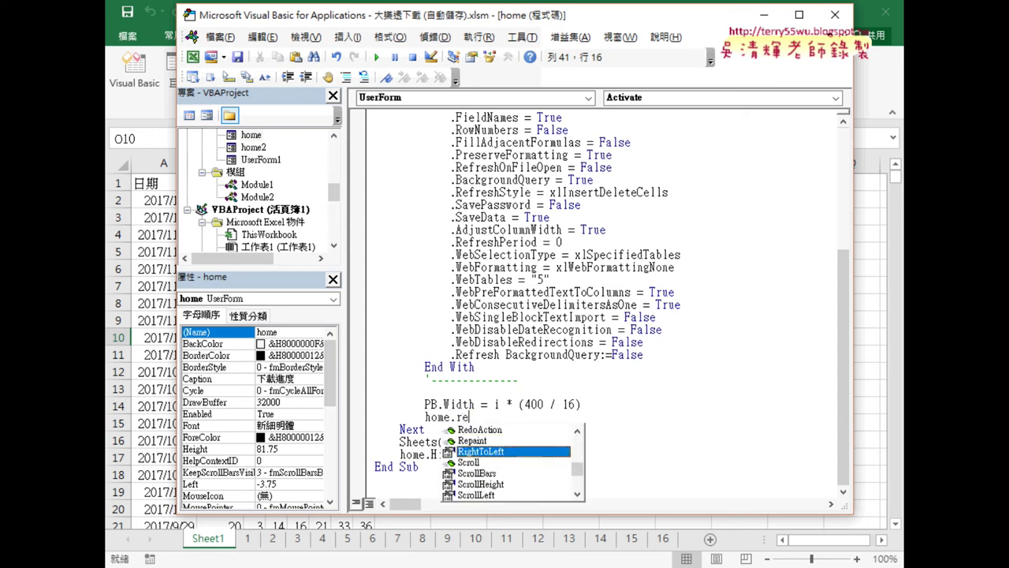
key("space")
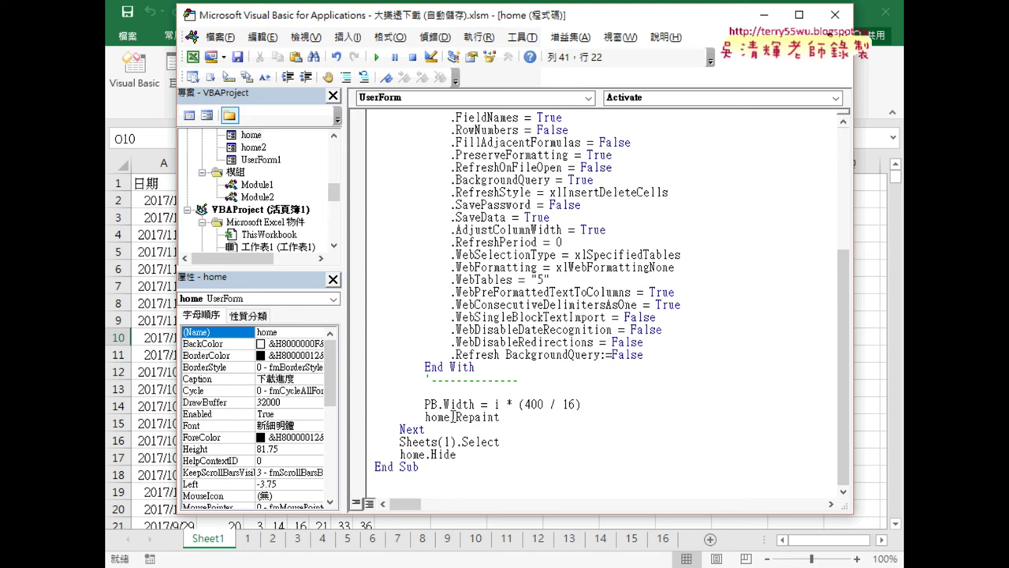
left_click_drag(458, 455, 399, 455)
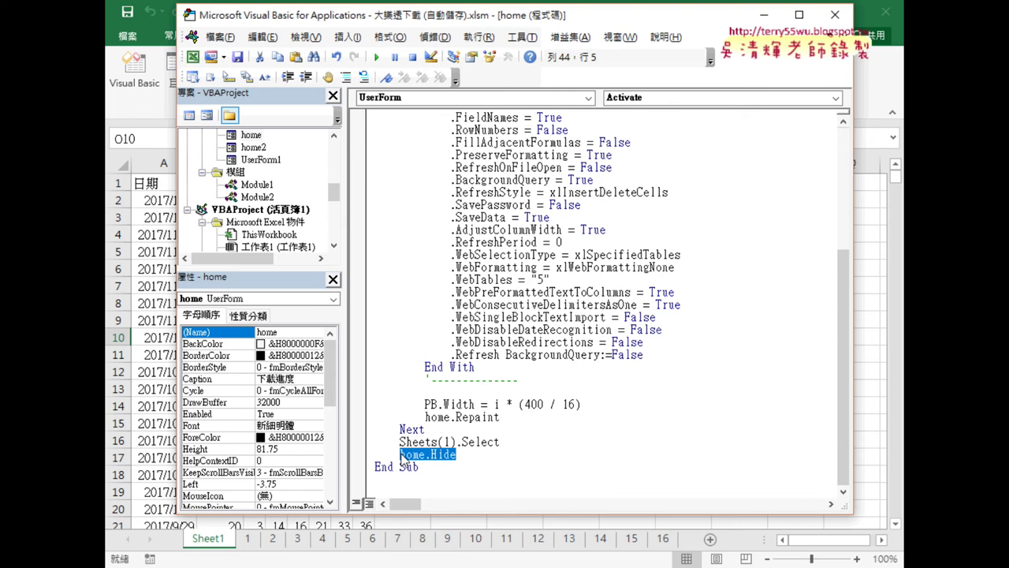
Return to the Activate code, which keeps PB.Width = i * (400 / 16) and home.Hide.
left_click(543, 330)
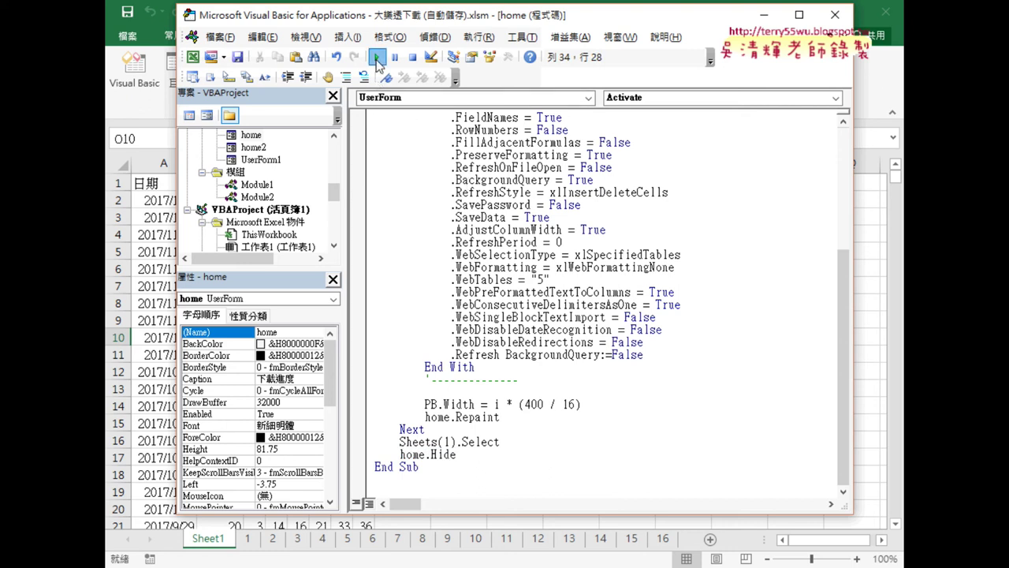
Set a breakpoint on Call 刪除舊工作表 and run the progress form until it pauses there.
scroll(363, 145, "up", 5)
left_click(359, 130)
left_click(376, 56)
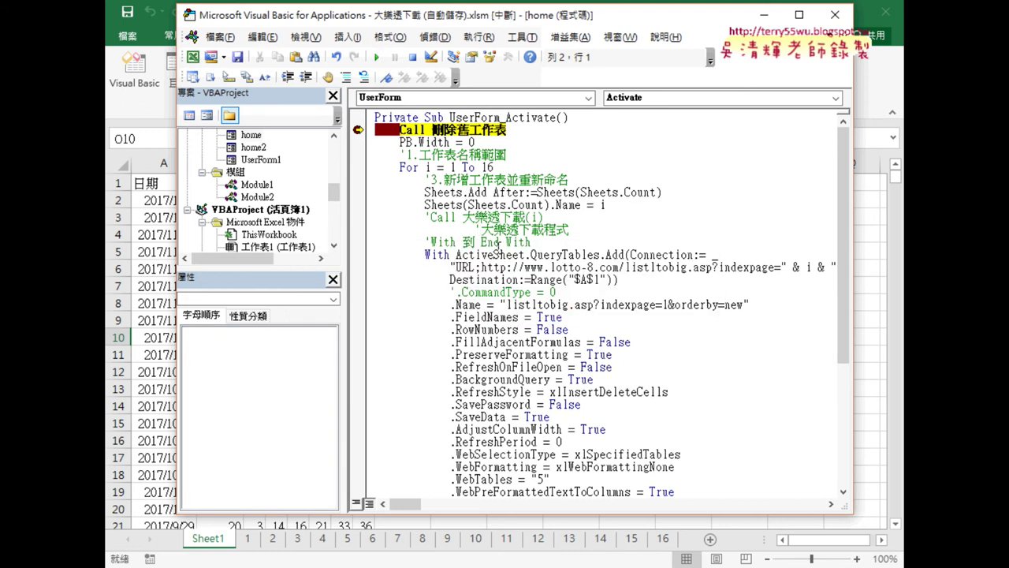
key("F5")
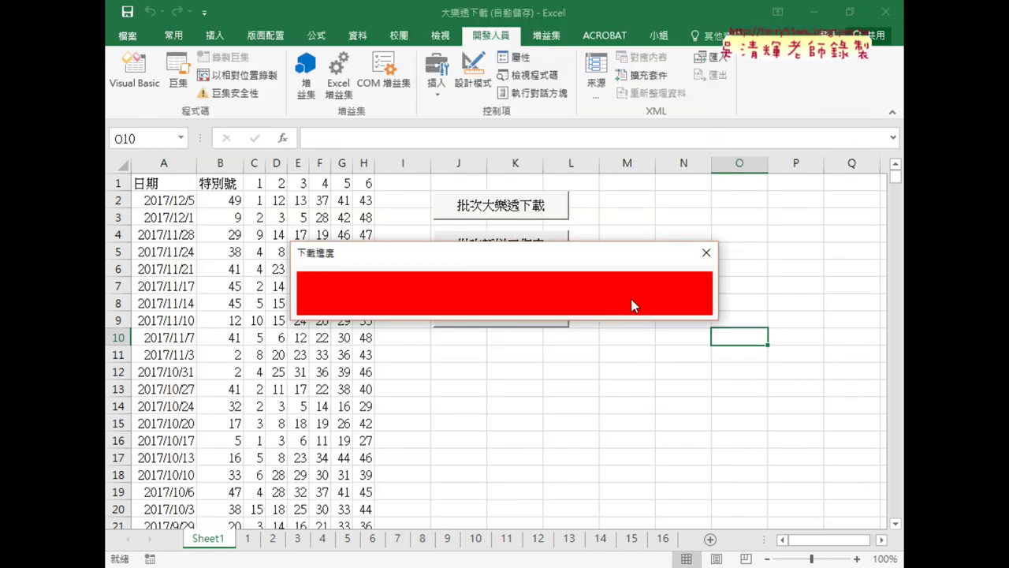
Step into 刪除舊工作表 and through its delete loop until the old sheets are removed.
mouse_move(606, 544)
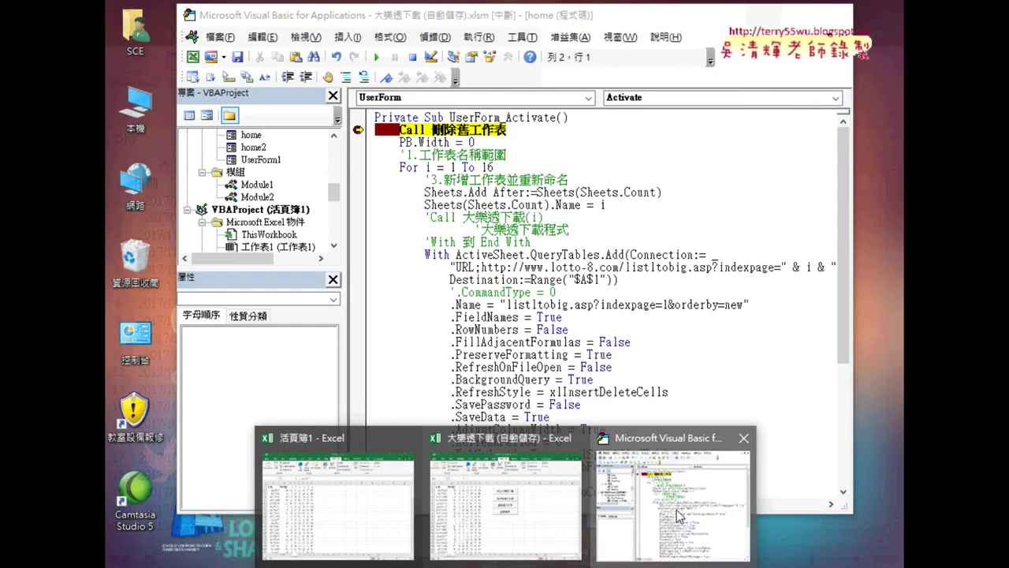
left_click(678, 516)
left_click_drag(503, 14, 576, 286)
key("F8")
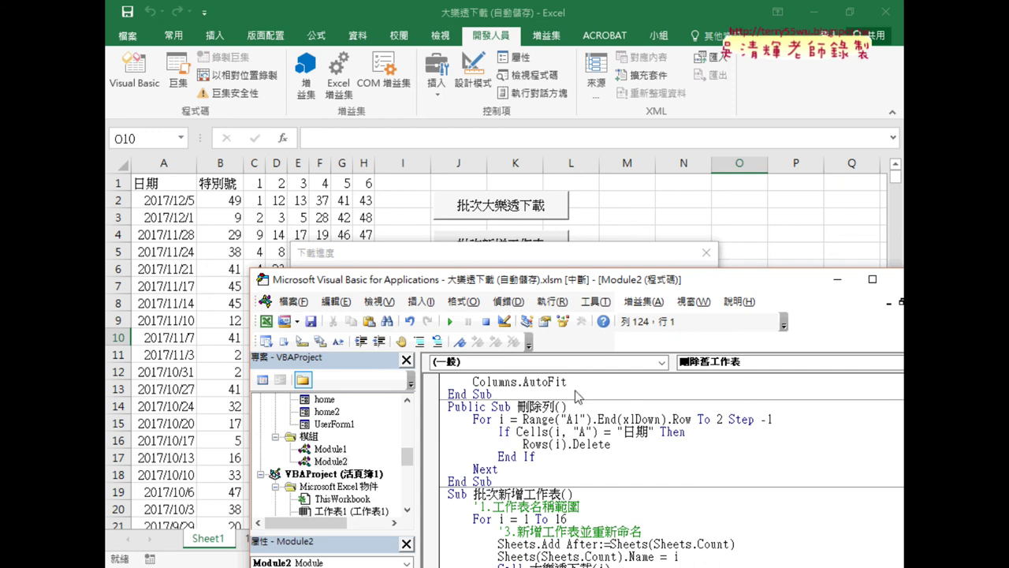
left_click_drag(539, 278, 542, 118)
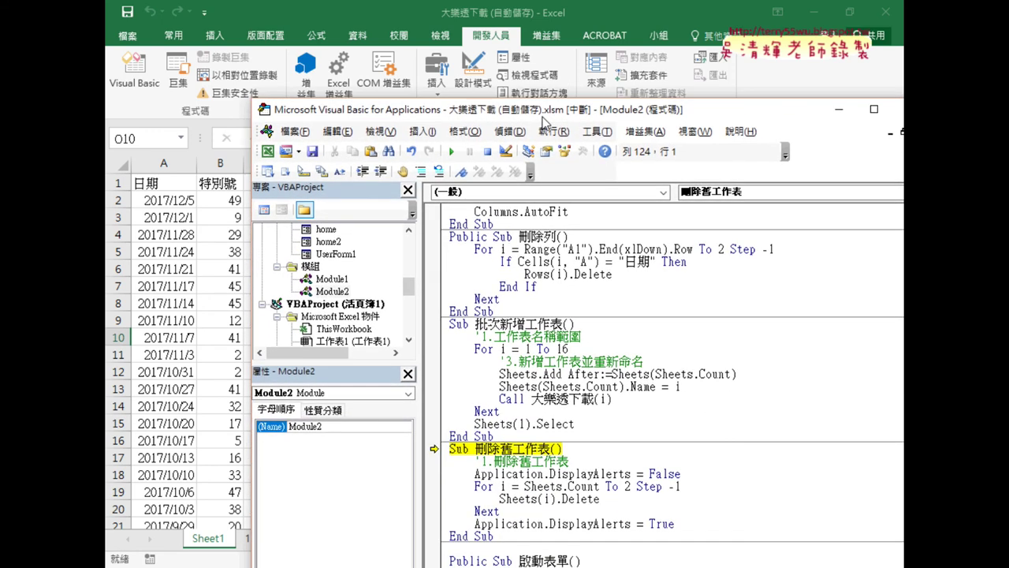
key("F8")
key("F8")
key("F8")
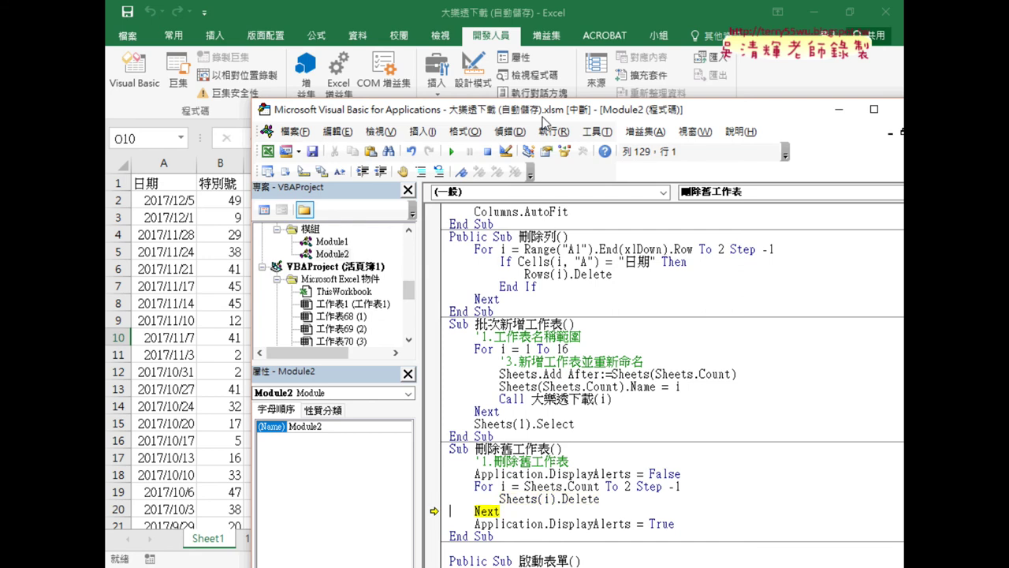
left_click_drag(579, 115, 558, 94)
key("F8")
key("F8")
key("F8")
key("F8")
key("F8")
key("F8")
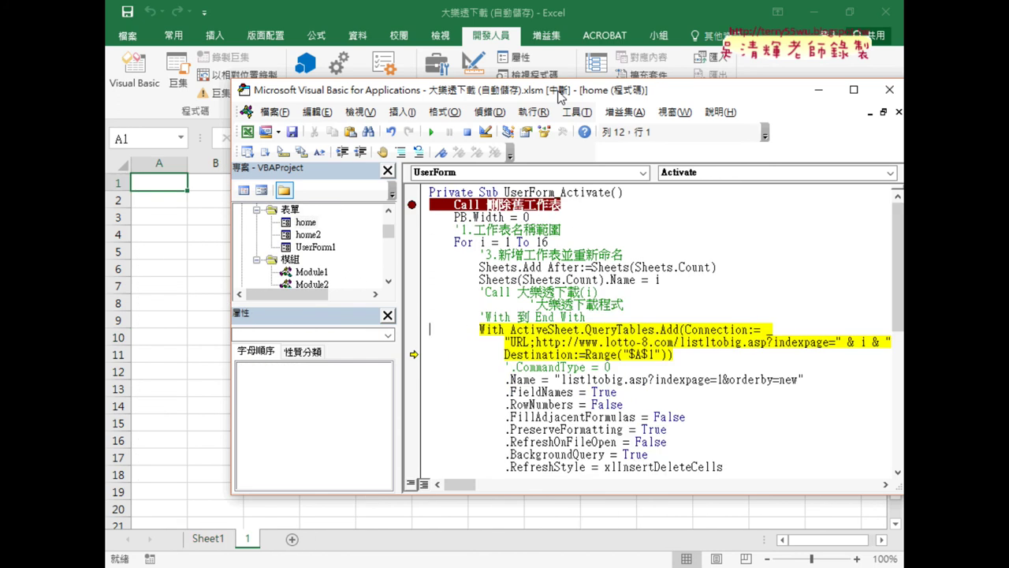
Step through sheet 1's web query, PB.Width update and repaint, checking the red bar widened.
key("F8")
key("F8")
key("F8")
key("F8")
key("F8")
key("F8")
key("F8")
key("F8")
key("F8")
key("F8")
key("F8")
key("F8")
key("F8")
key("F8")
key("F8")
key("F8")
key("F8")
key("F8")
key("F8")
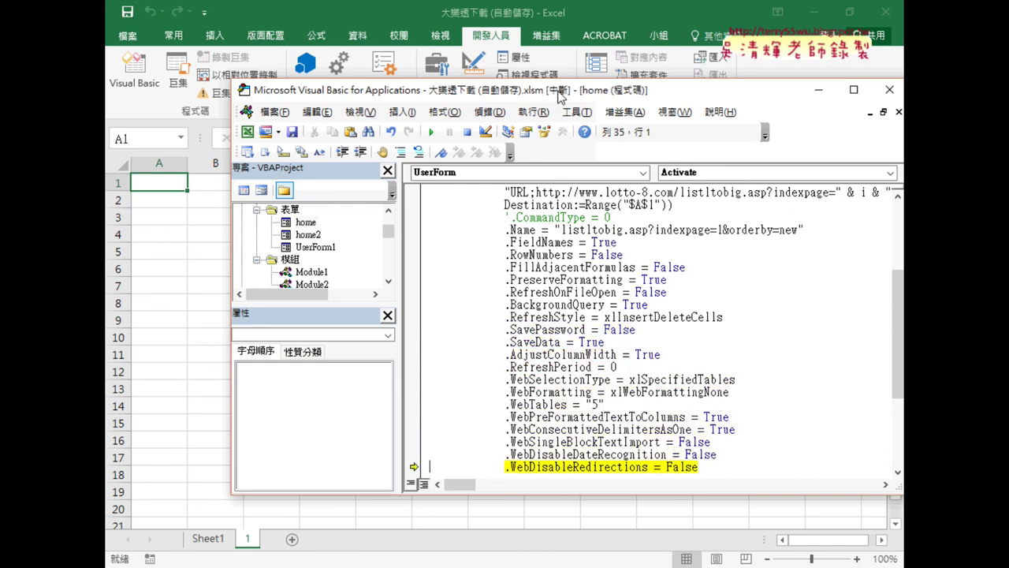
key("F8")
key("F8")
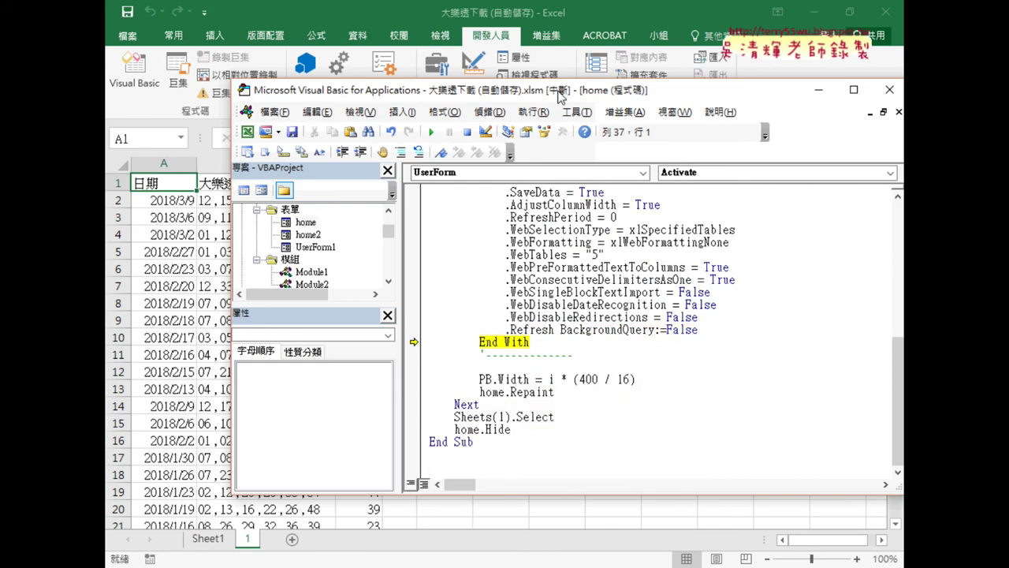
key("F8")
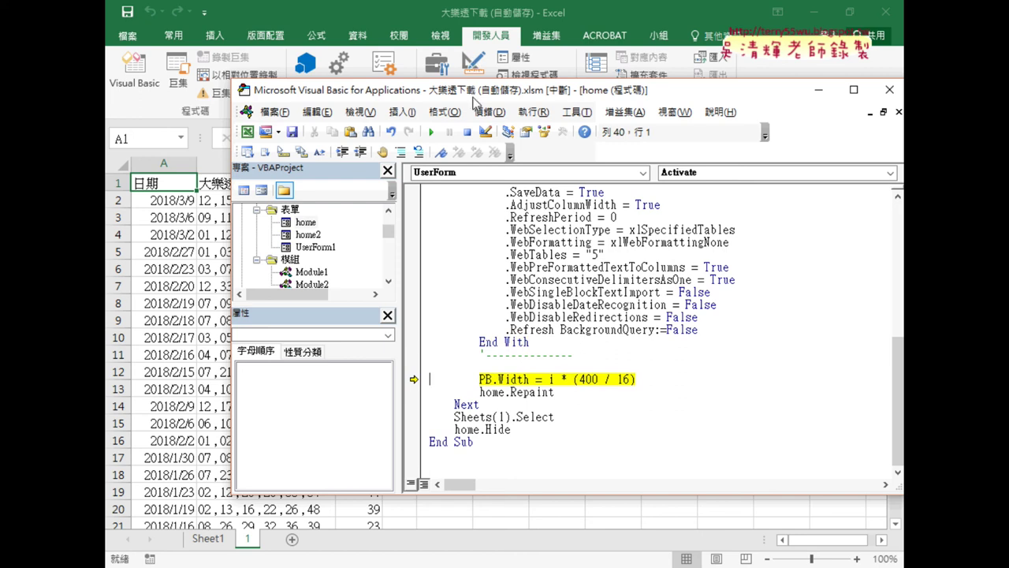
left_click_drag(473, 91, 468, 338)
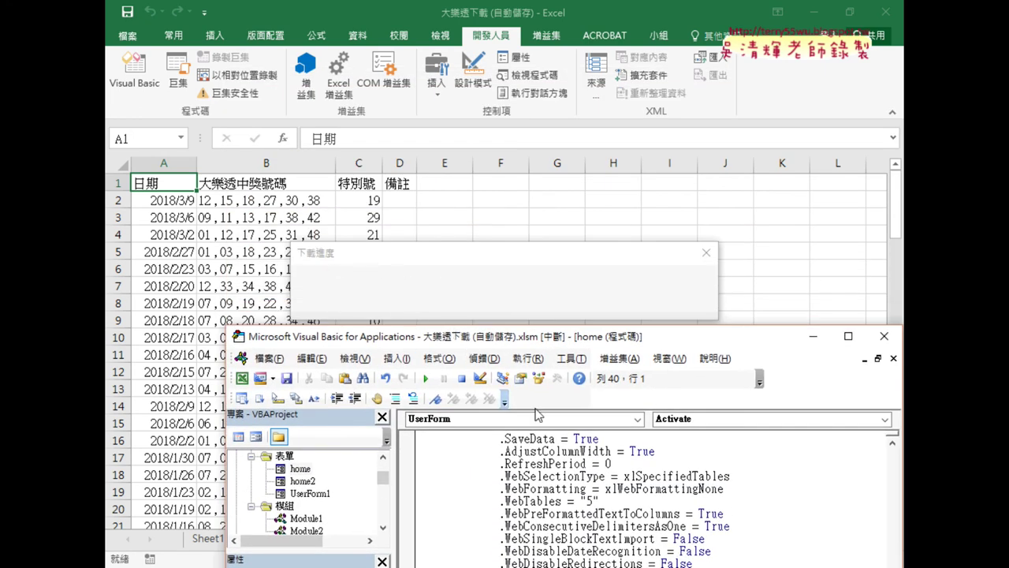
left_click_drag(530, 344, 533, 67)
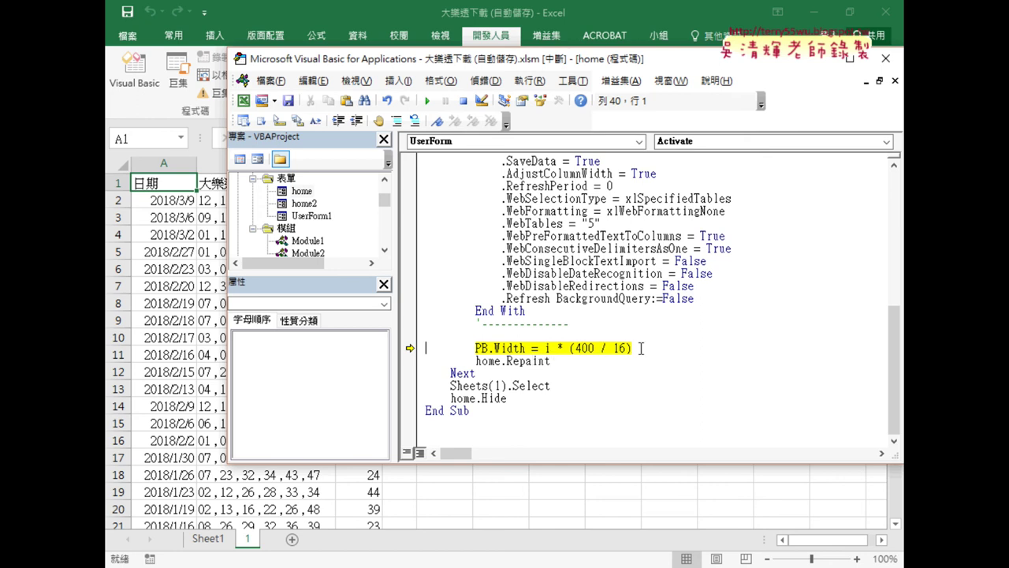
key("F8")
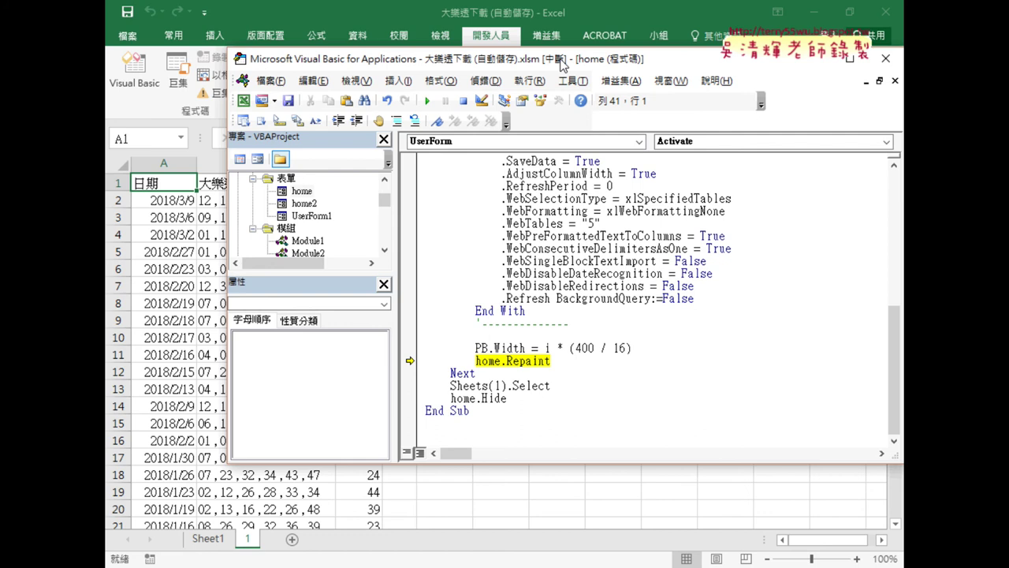
left_click_drag(561, 63, 559, 347)
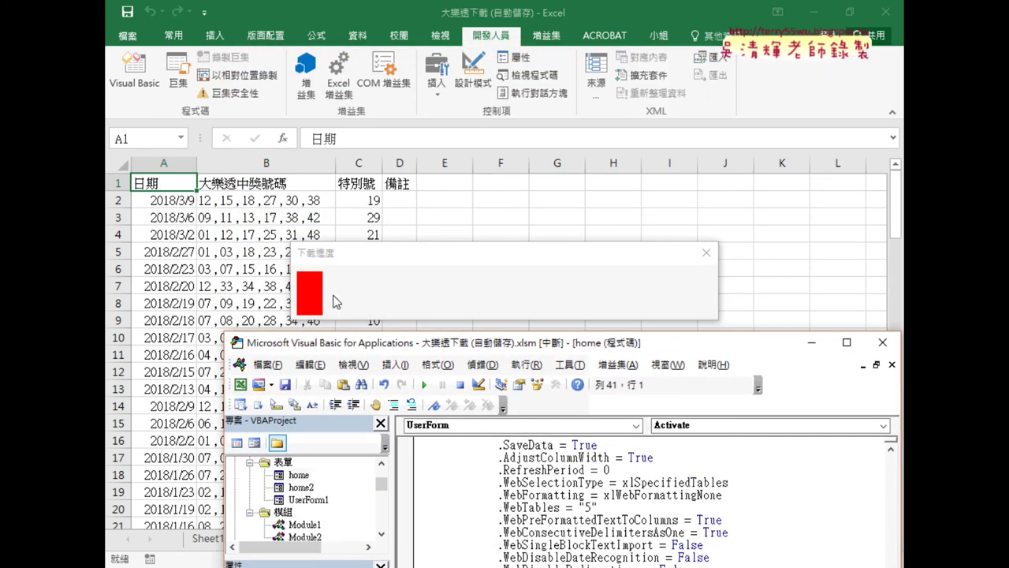
mouse_move(457, 347)
left_mouse_down()
mouse_move(566, 182)
mouse_move(571, 84)
left_mouse_up()
left_click(720, 379)
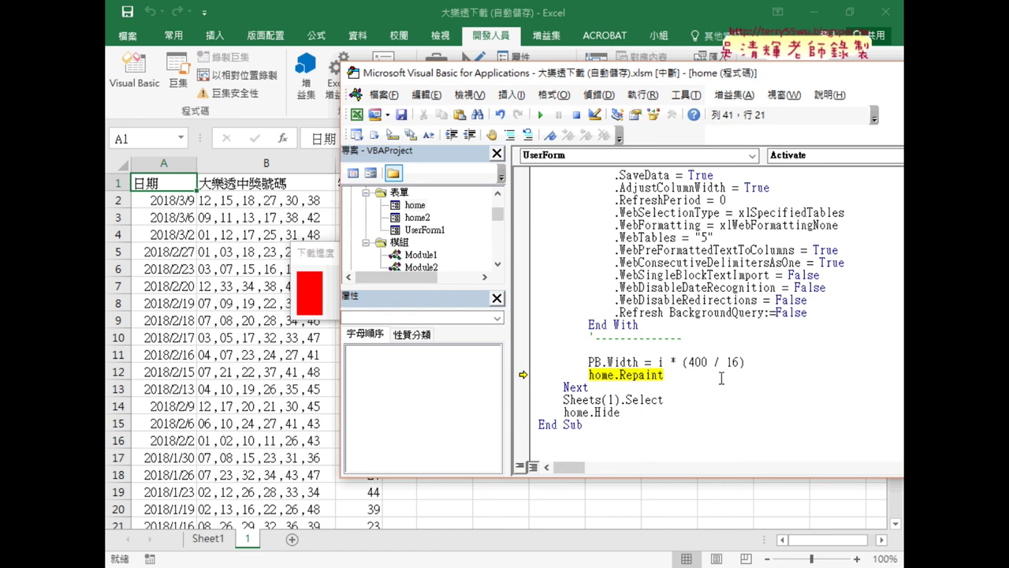
key("F8")
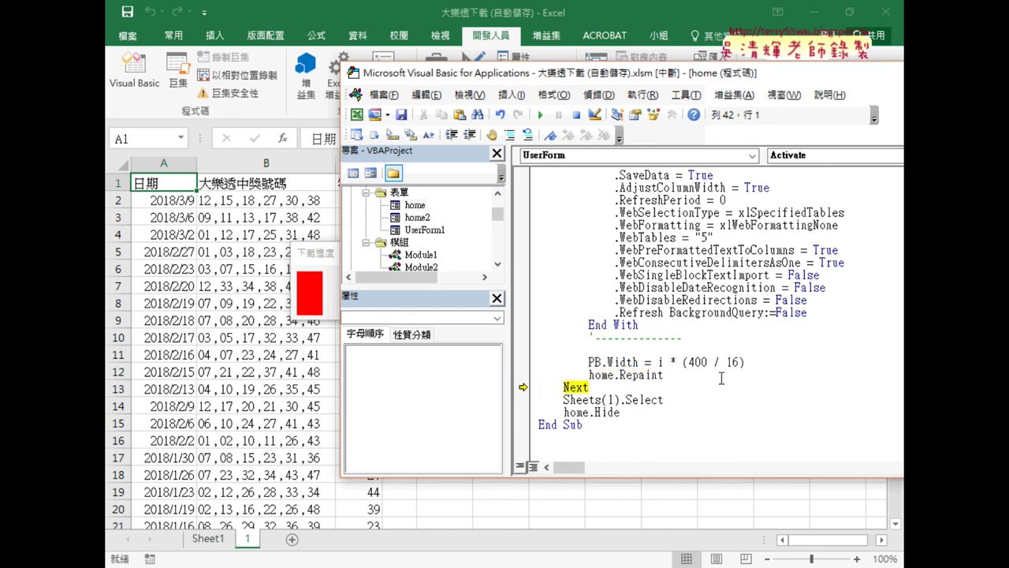
Step through sheet 2's query and bar widening, then resume the macro.
key("F8")
key("F8")
key("F8")
key("F8")
key("F8")
key("F8")
key("F8")
key("F8")
key("F8")
key("F8")
key("F8")
key("F8")
key("F8")
key("F8")
key("F8")
key("F8")
key("F8")
key("F8")
key("F8")
key("F8")
key("F8")
key("F8")
key("F8")
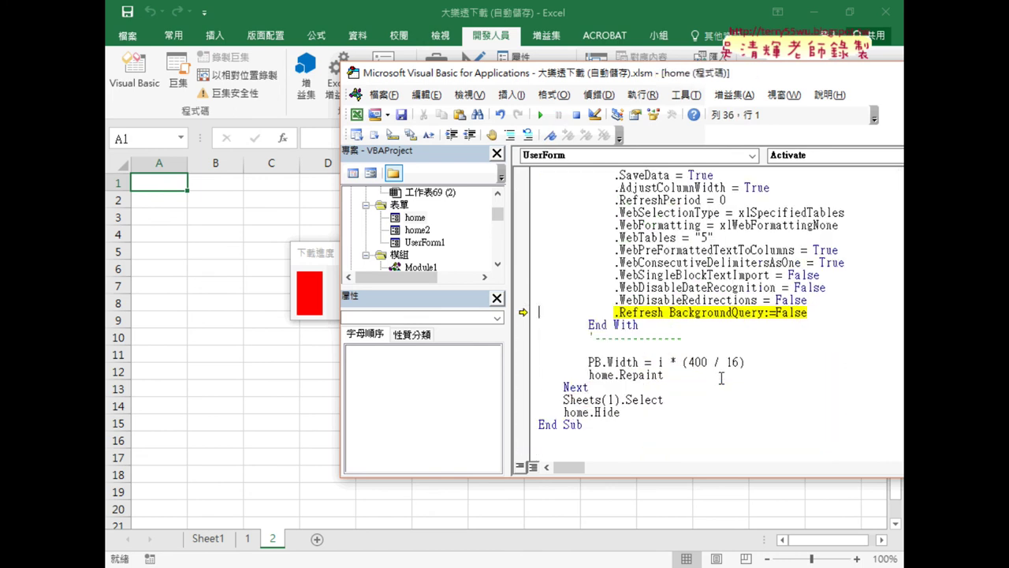
key("F8")
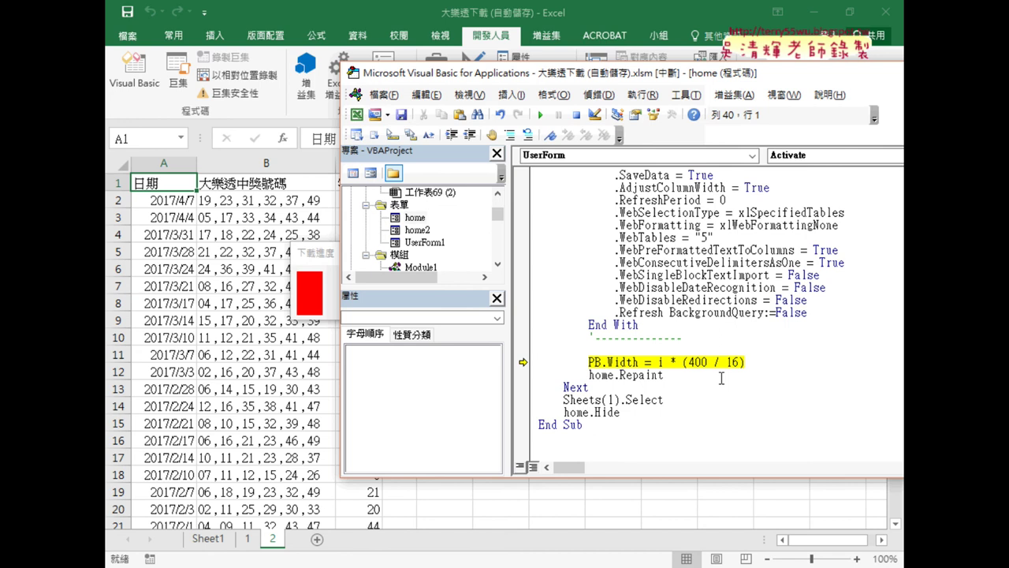
mouse_move(661, 361)
key("F8")
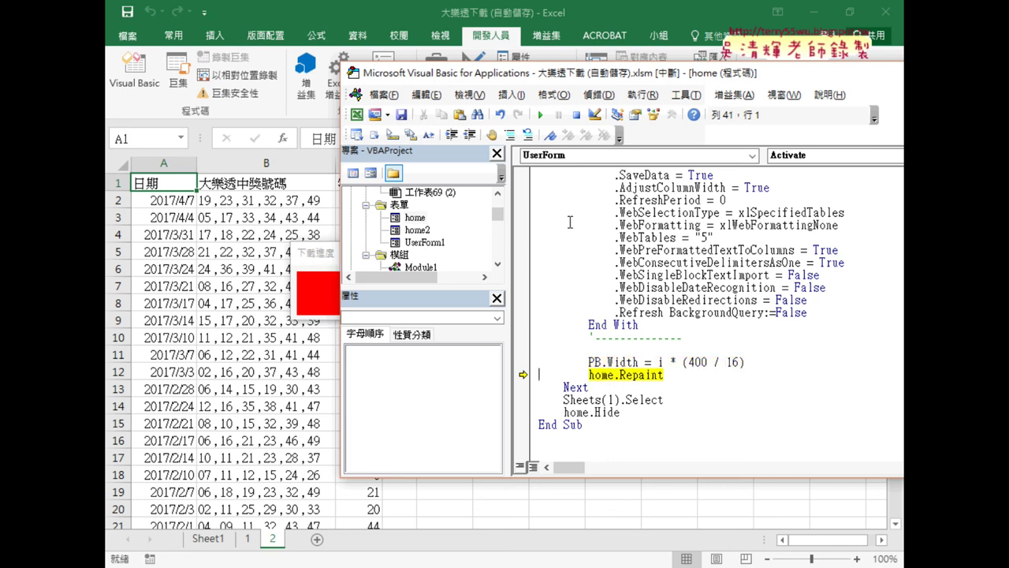
left_click_drag(509, 233, 450, 231)
left_click_drag(476, 84, 549, 84)
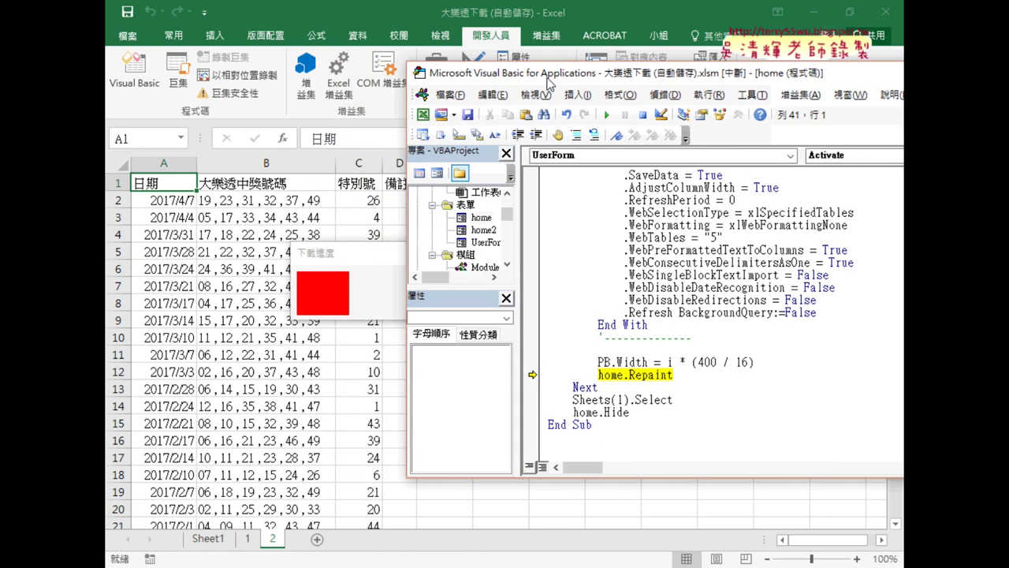
left_click(613, 115)
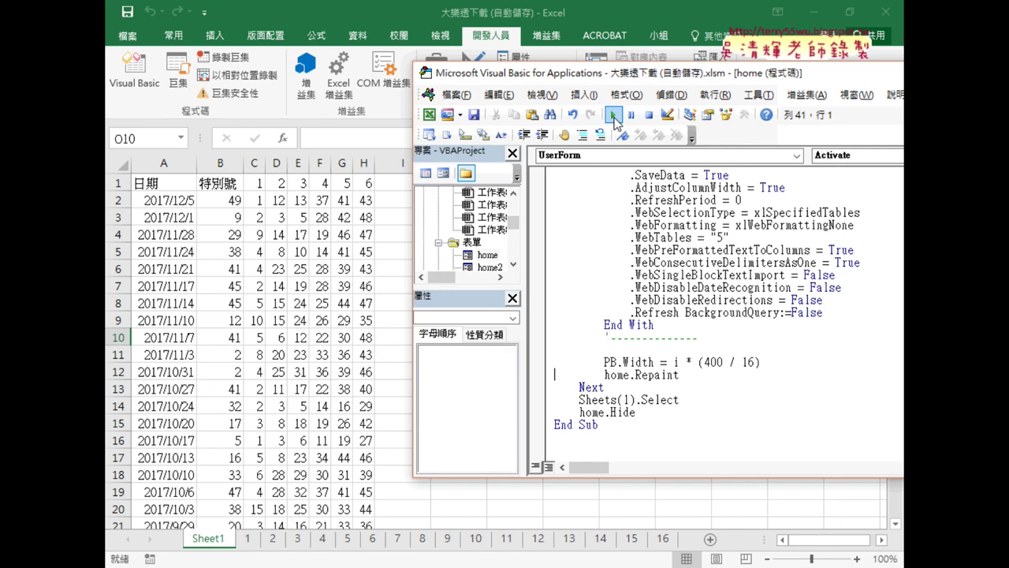
Rerun the 下載進度 progress form and continue past the Call 刪除舊工作表 breakpoint.
left_click(614, 116)
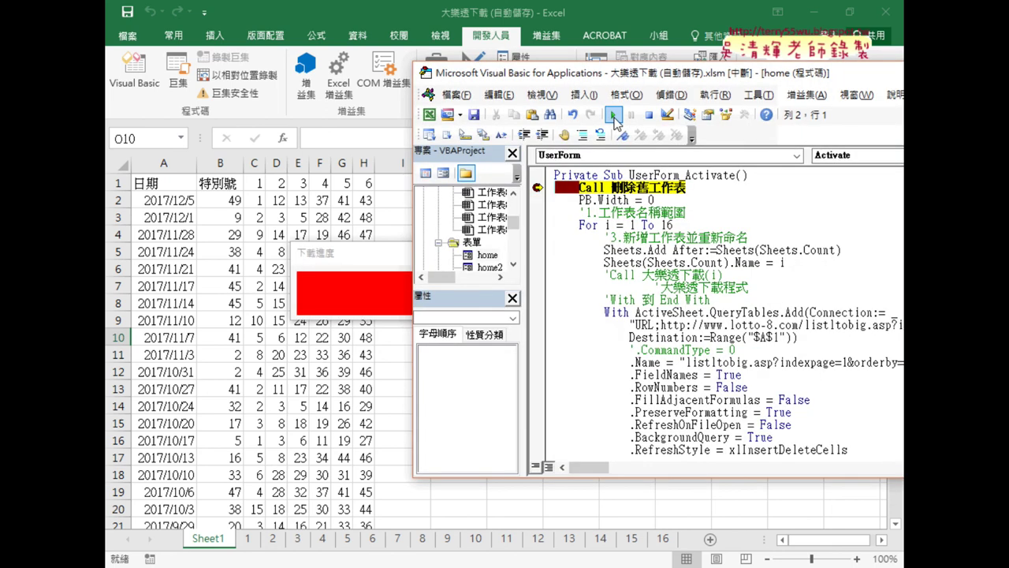
left_click(613, 116)
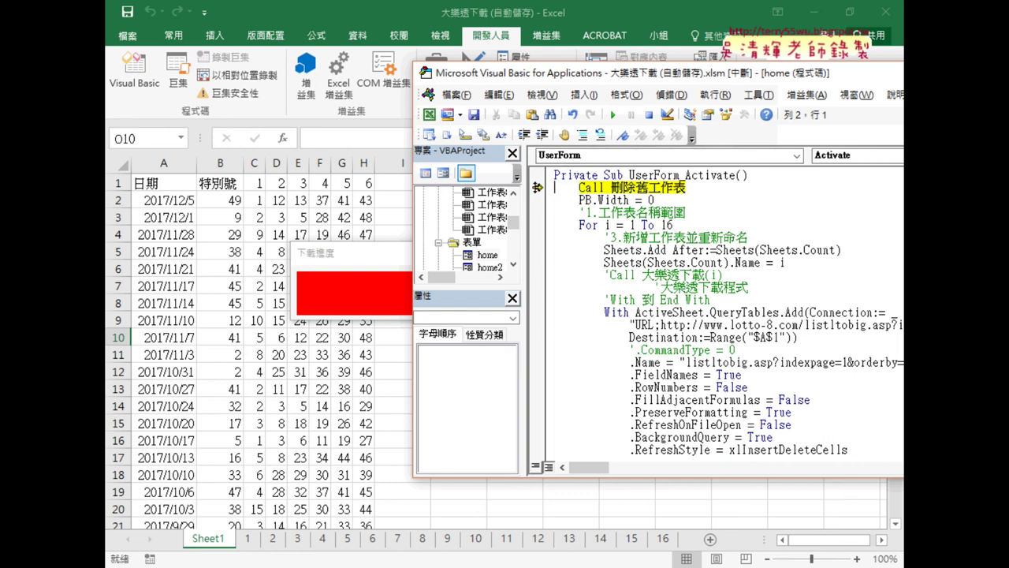